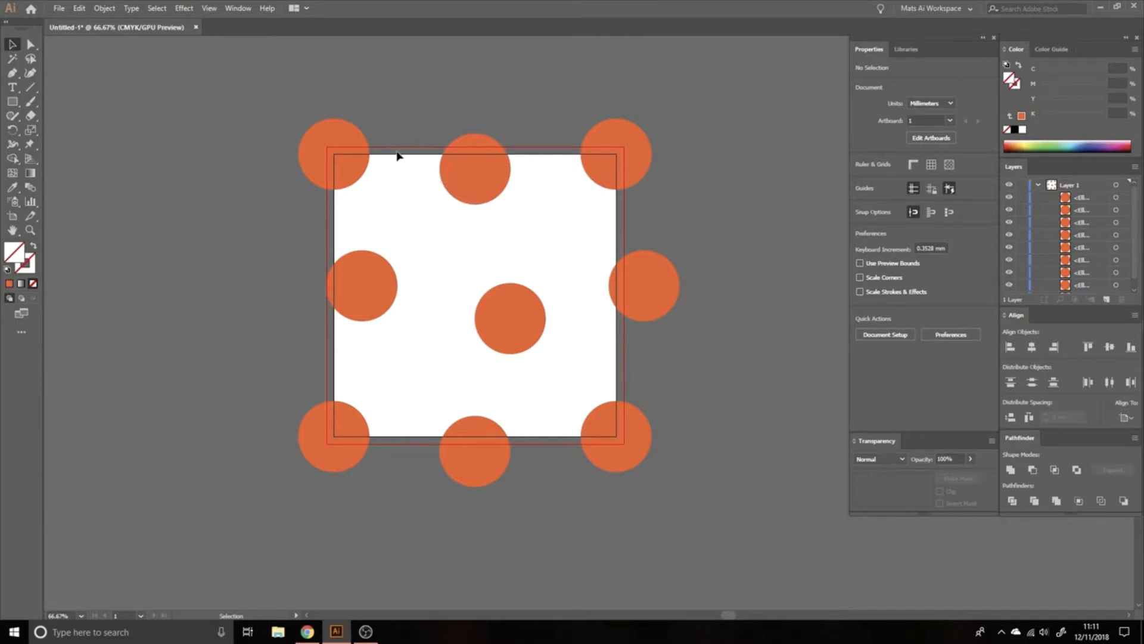
# Step: Duplicate the artboard's upper-left corner circle onto the empty canvas and delete the copy
pyautogui.click(356, 173)
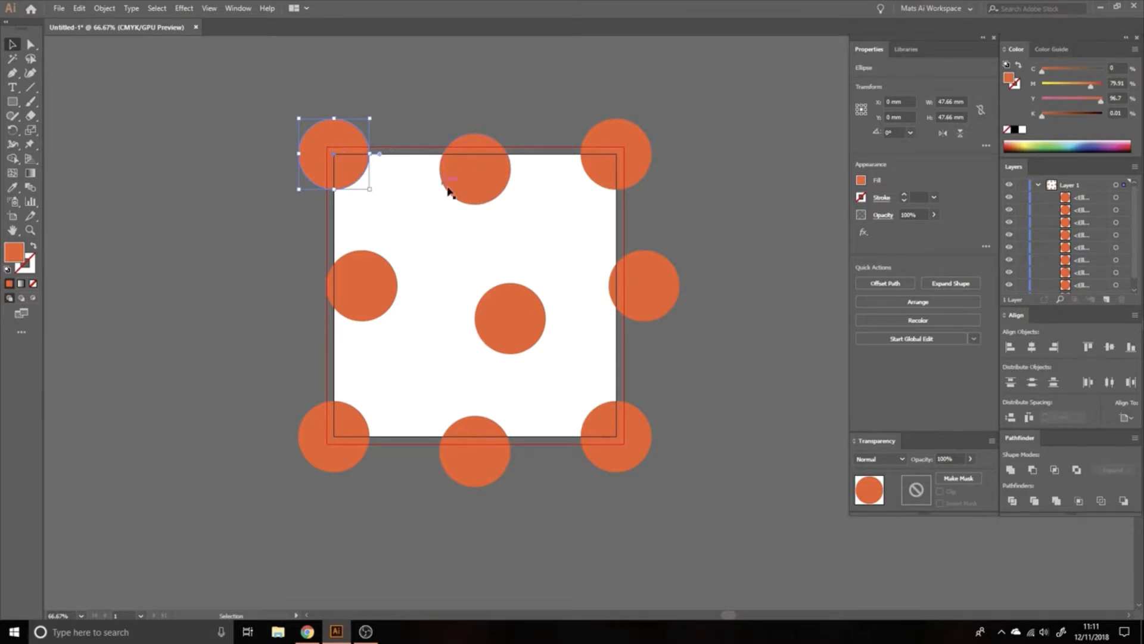
pyautogui.moveTo(358, 158); pyautogui.dragTo(224, 142)
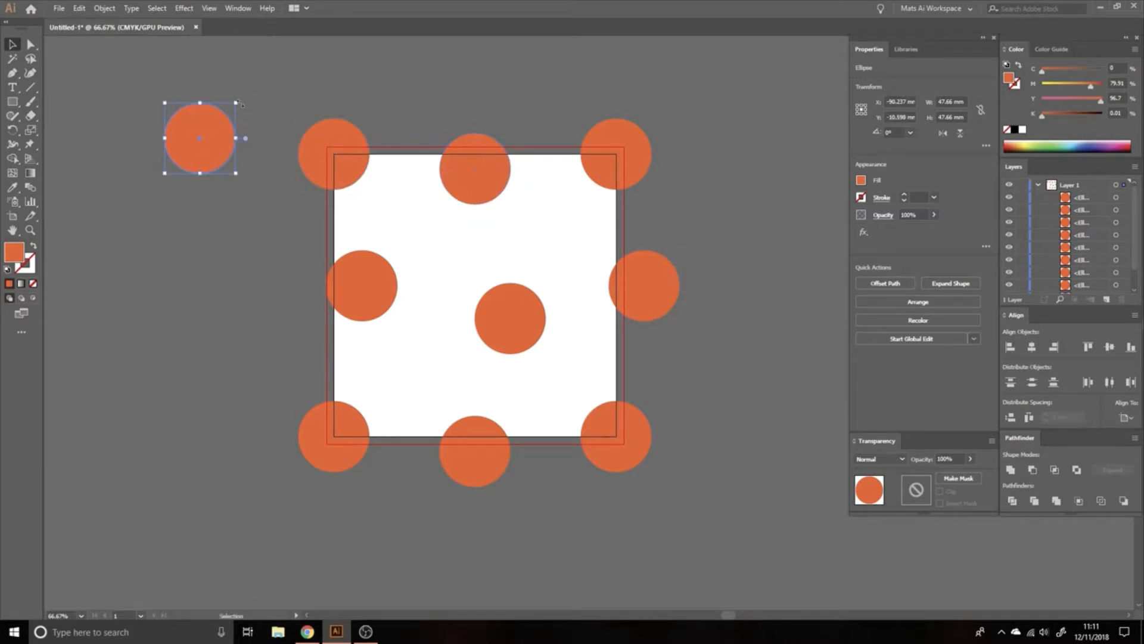
pyautogui.press('Delete')
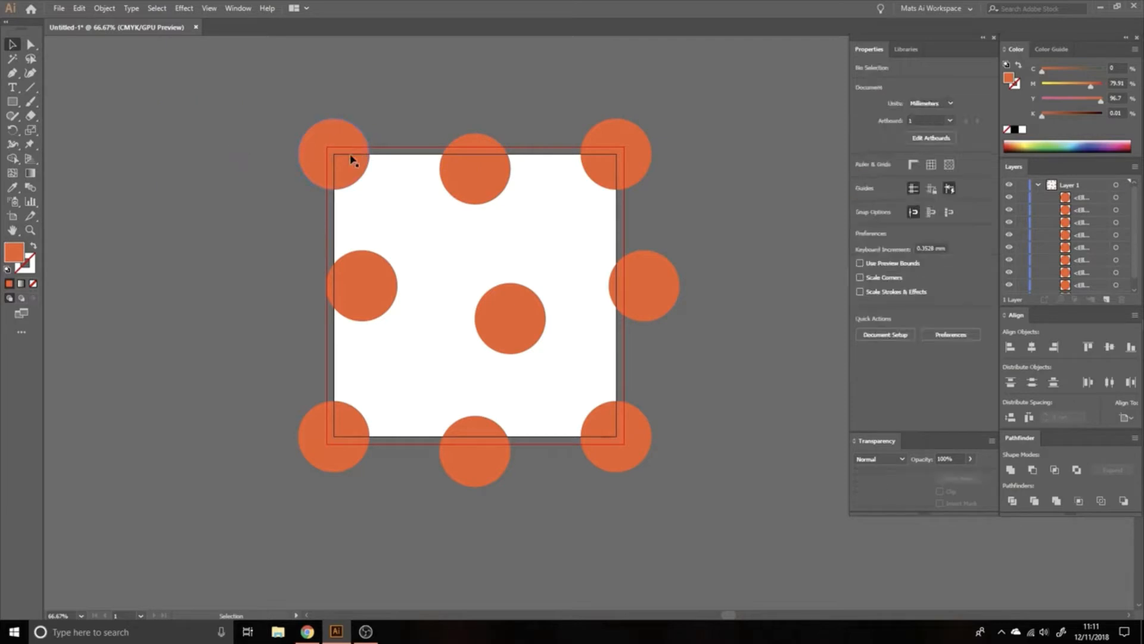
# Step: Select all objects sharing the fill color of the upper-left corner circle, and clear the selection
pyautogui.click(351, 160)
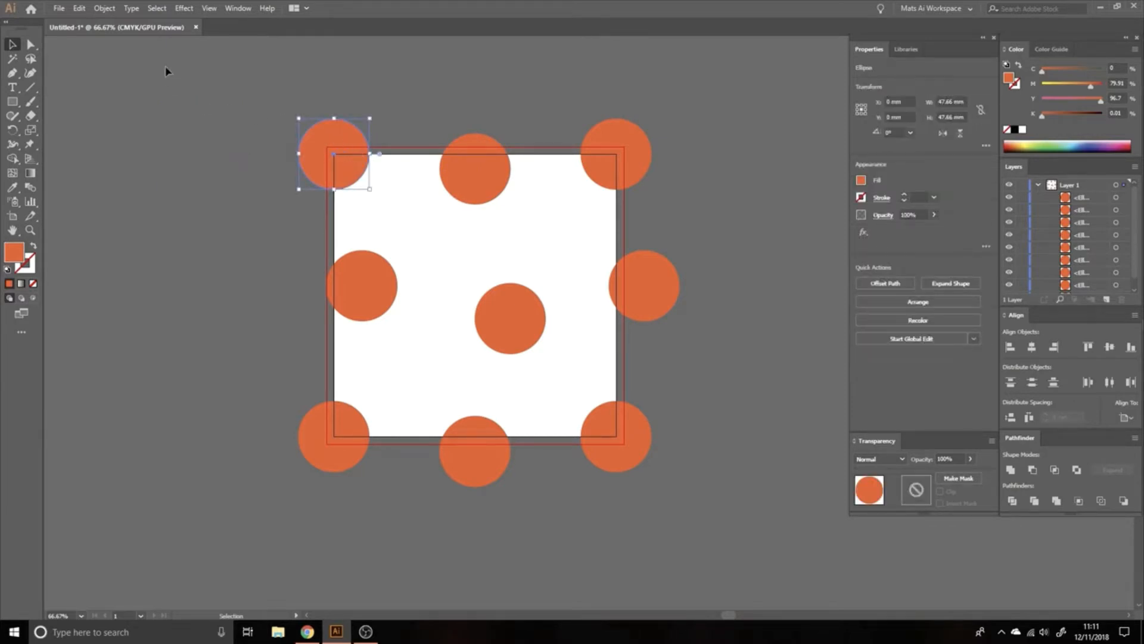
pyautogui.click(158, 8)
pyautogui.moveTo(301, 122)
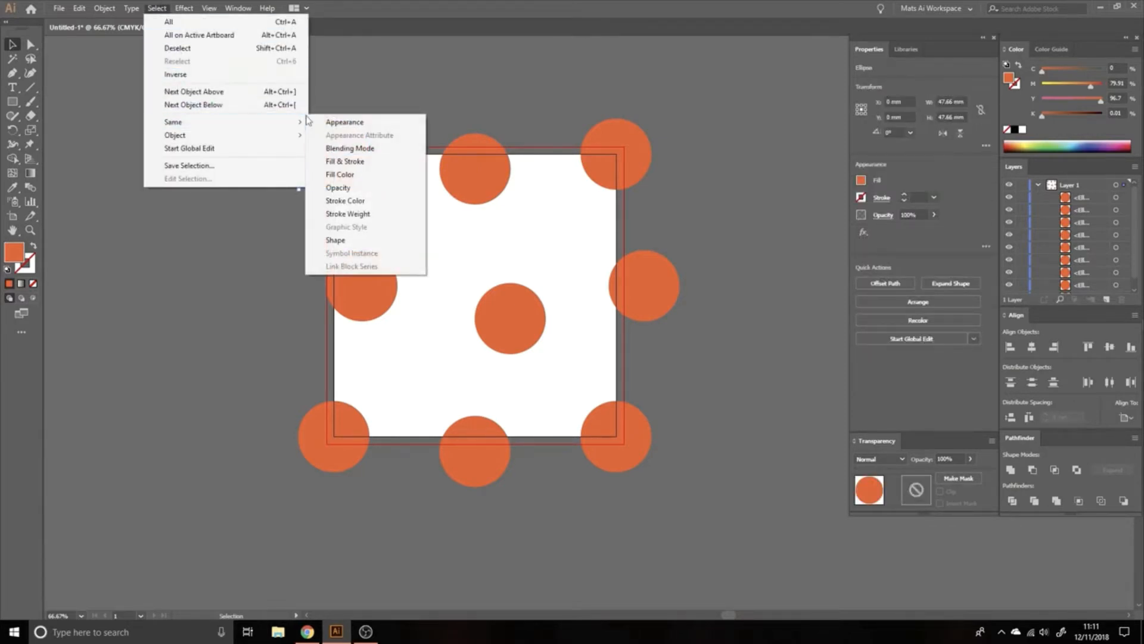
pyautogui.click(367, 176)
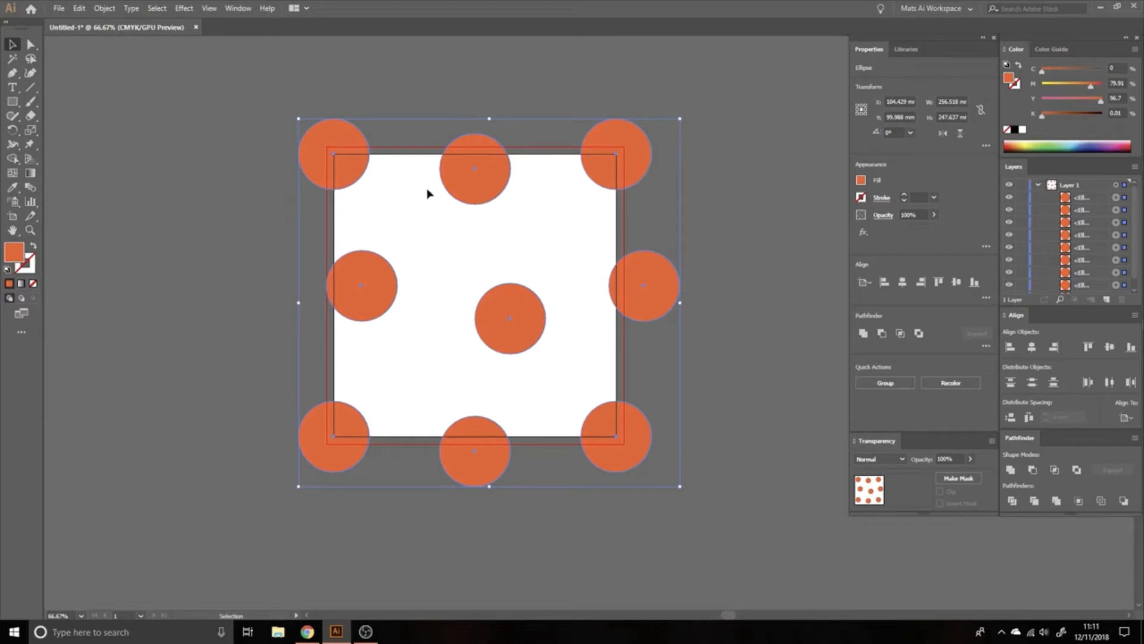
pyautogui.click(440, 82)
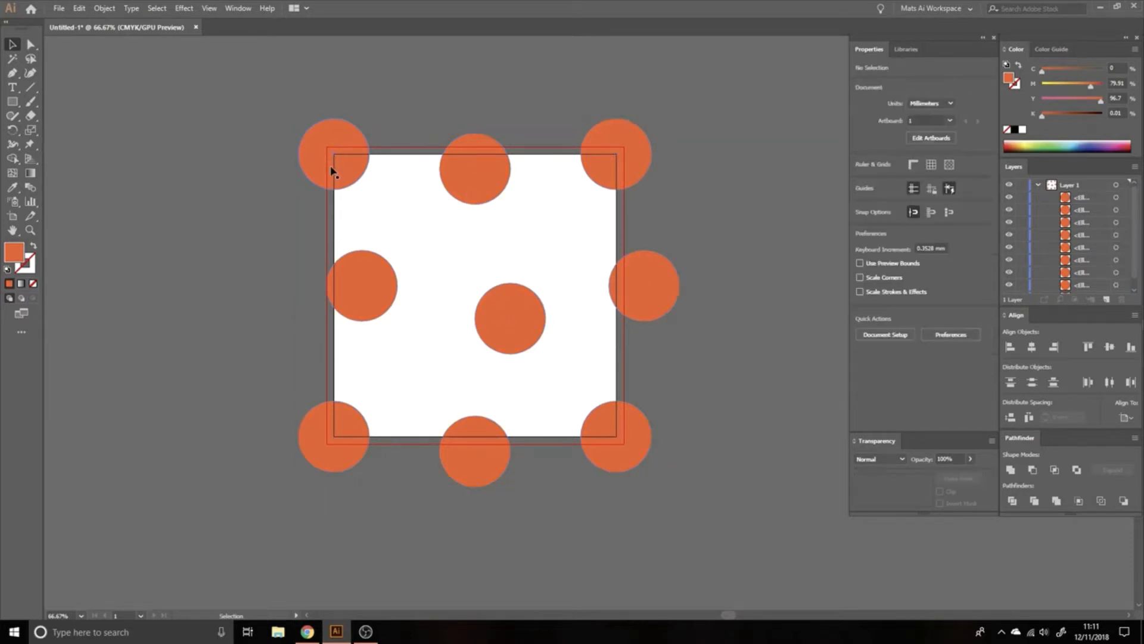
# Step: Select the three circles along the artboard's upper edge plus the one on its right edge, and deselect them
pyautogui.click(348, 170)
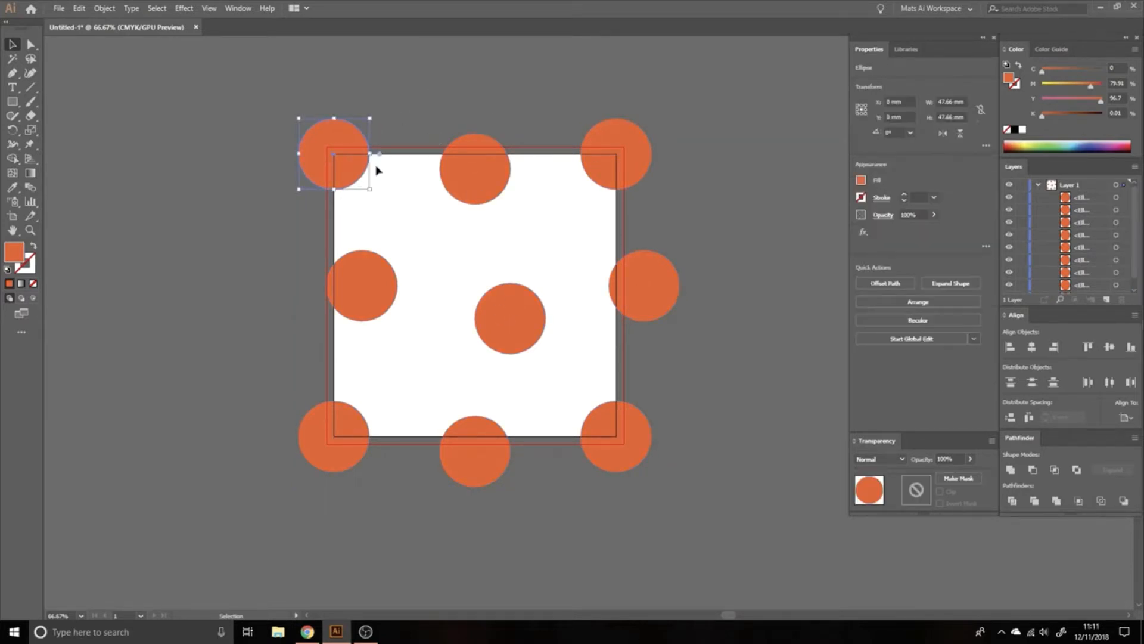
pyautogui.keyDown('shift'); pyautogui.click(503, 181); pyautogui.keyUp('shift')
pyautogui.keyDown('shift'); pyautogui.click(623, 159); pyautogui.keyUp('shift')
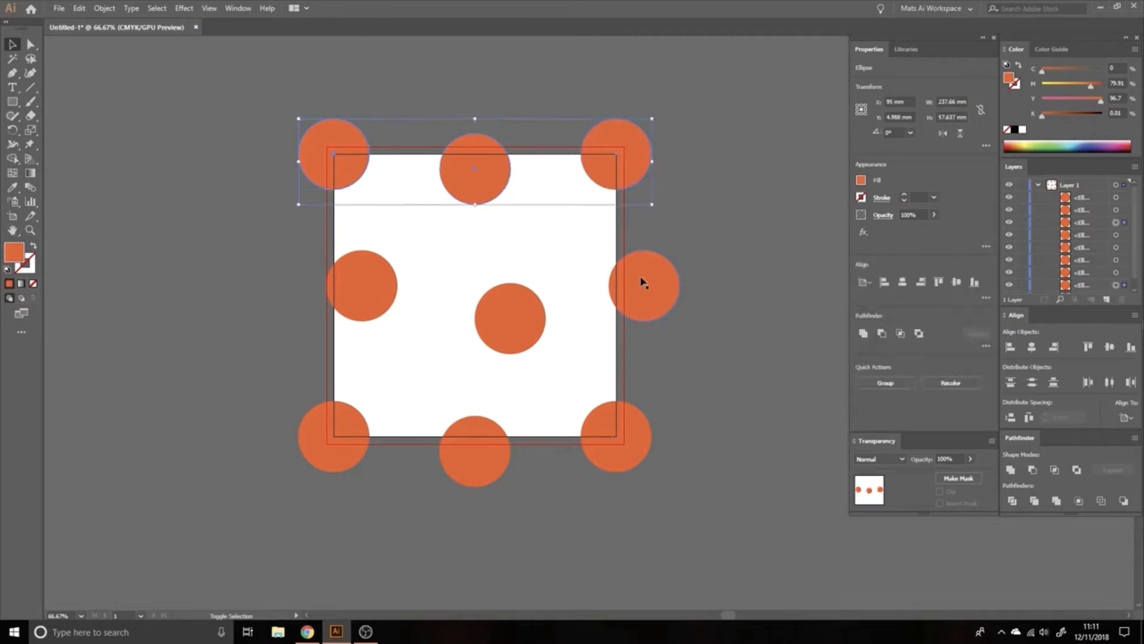
pyautogui.keyDown('shift'); pyautogui.click(643, 286); pyautogui.keyUp('shift')
pyautogui.click(369, 99)
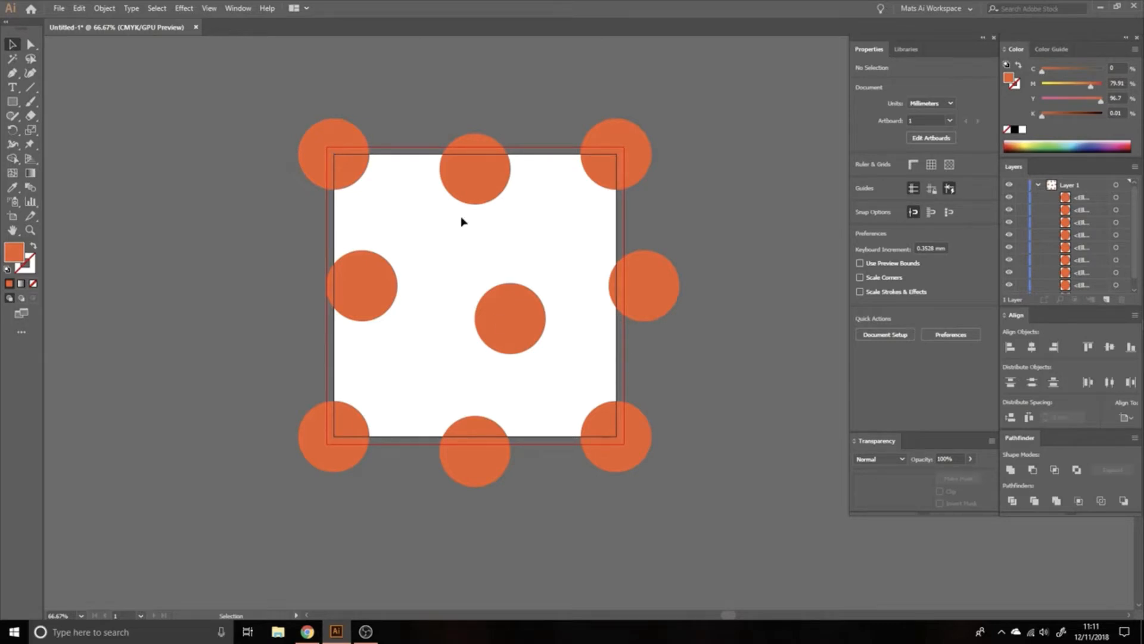
# Step: Start a global edit of all matching circles from the upper-left corner circle
pyautogui.click(350, 162)
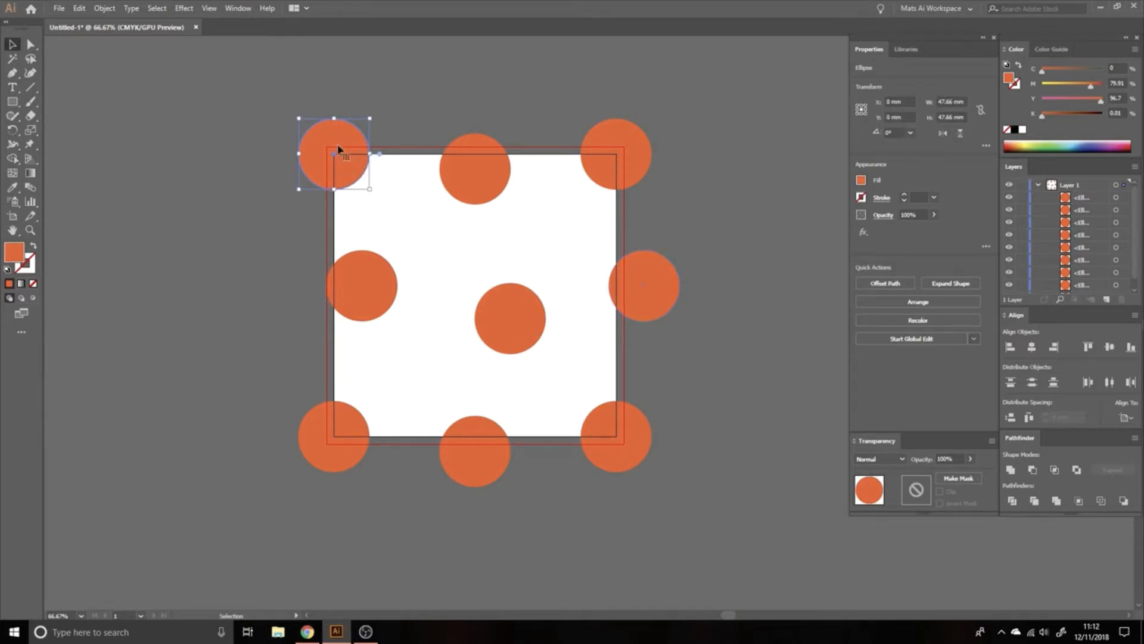
pyautogui.click(926, 344)
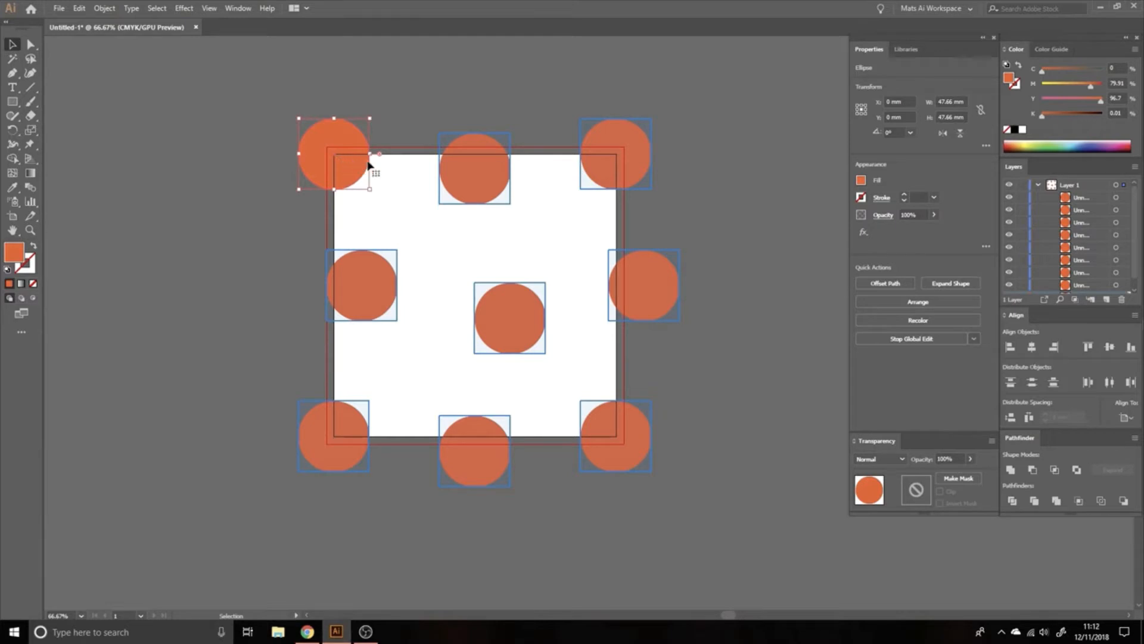
pyautogui.rightClick(340, 143)
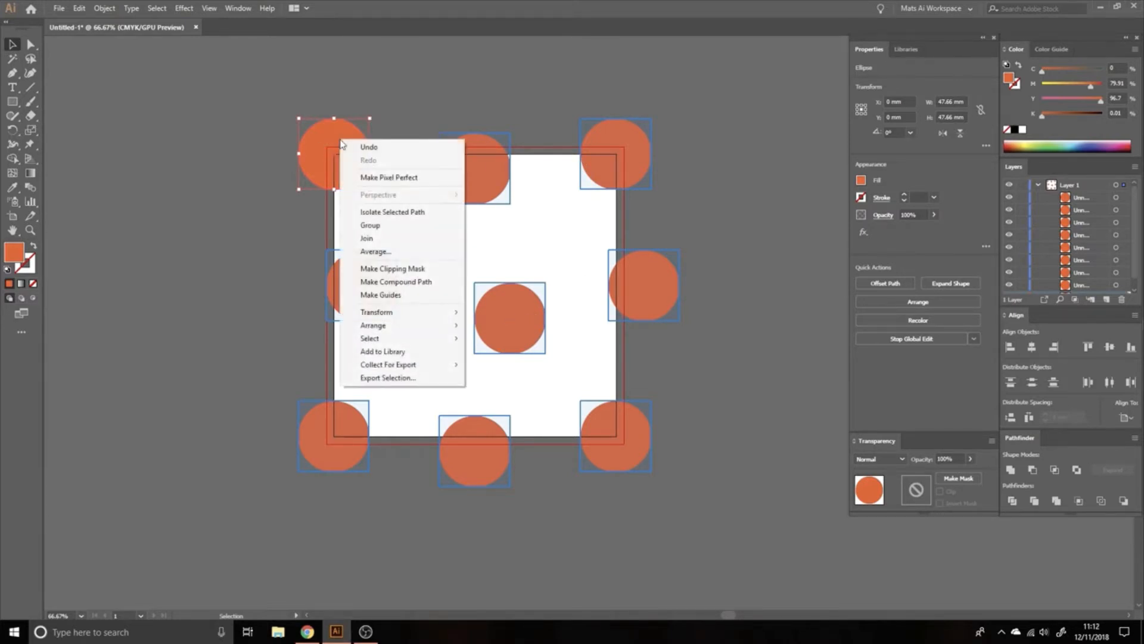
pyautogui.click(334, 144)
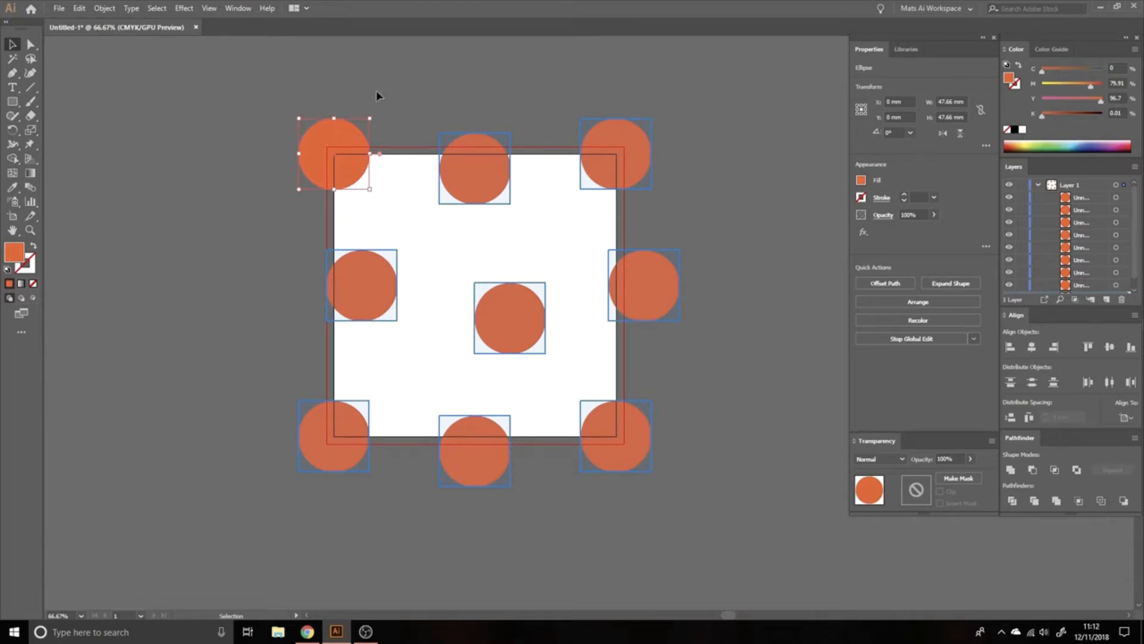
# Step: Scale all the globally matched circles uniformly by 120% and exit the global edit
pyautogui.rightClick(341, 149)
pyautogui.moveTo(409, 320)
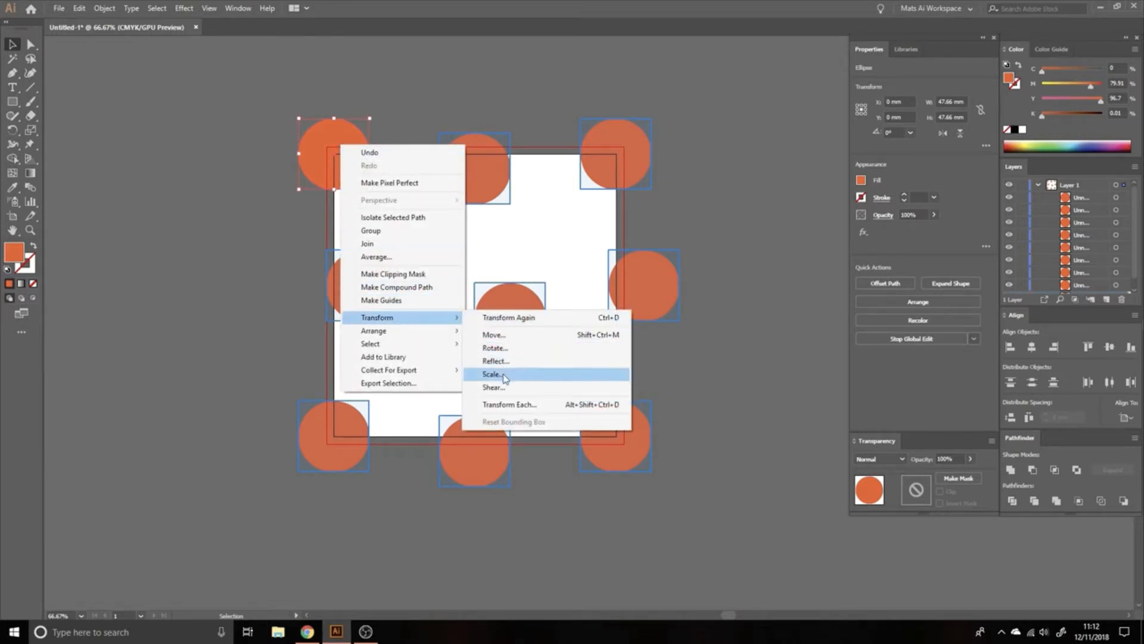
pyautogui.click(502, 375)
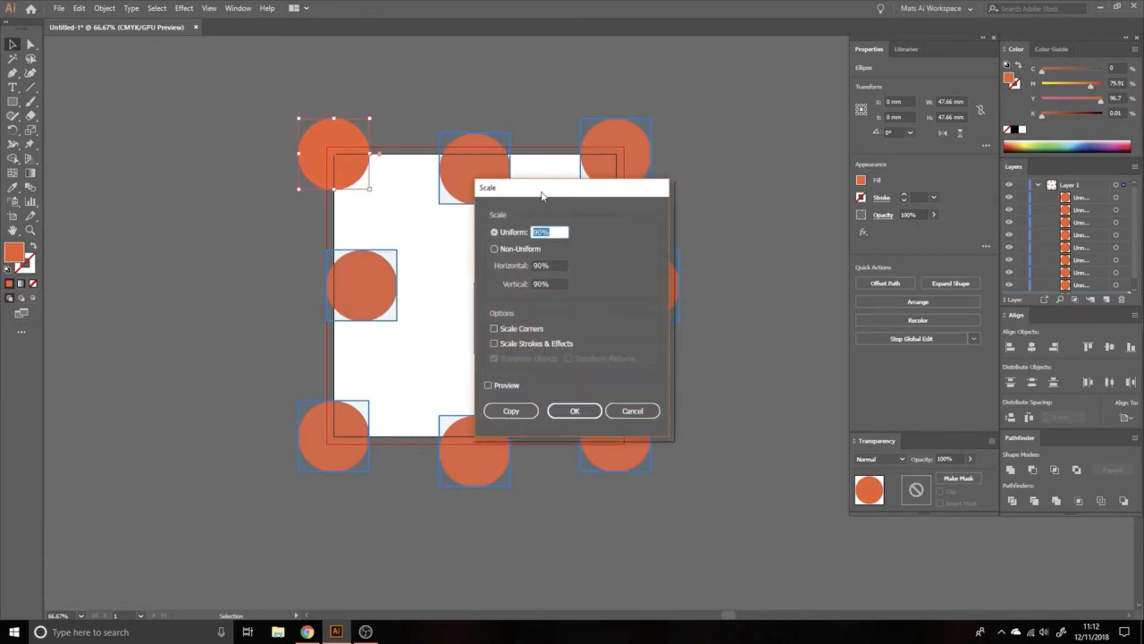
pyautogui.moveTo(543, 196); pyautogui.dragTo(708, 187)
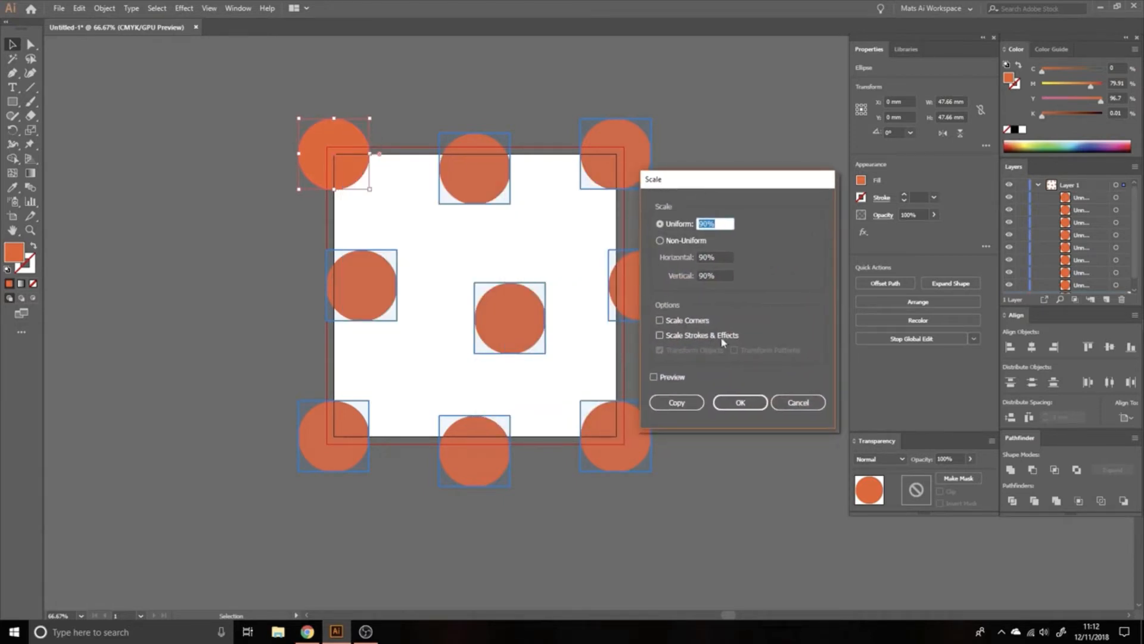
pyautogui.press('Up')
pyautogui.press('Up')
pyautogui.press('Up')
pyautogui.press('Up')
pyautogui.press('Up')
pyautogui.press('Up')
pyautogui.press('Up')
pyautogui.press('Up')
pyautogui.press('Up')
pyautogui.press('Up')
pyautogui.press('Up')
pyautogui.press('Up')
pyautogui.press('Up')
pyautogui.click(740, 404)
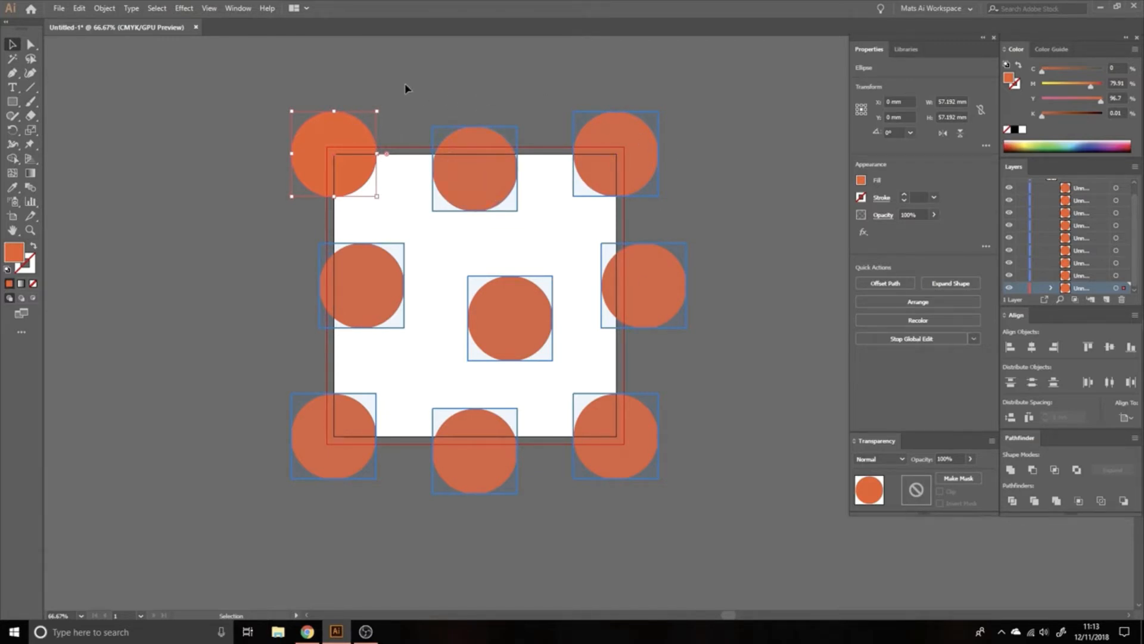
pyautogui.click(377, 91)
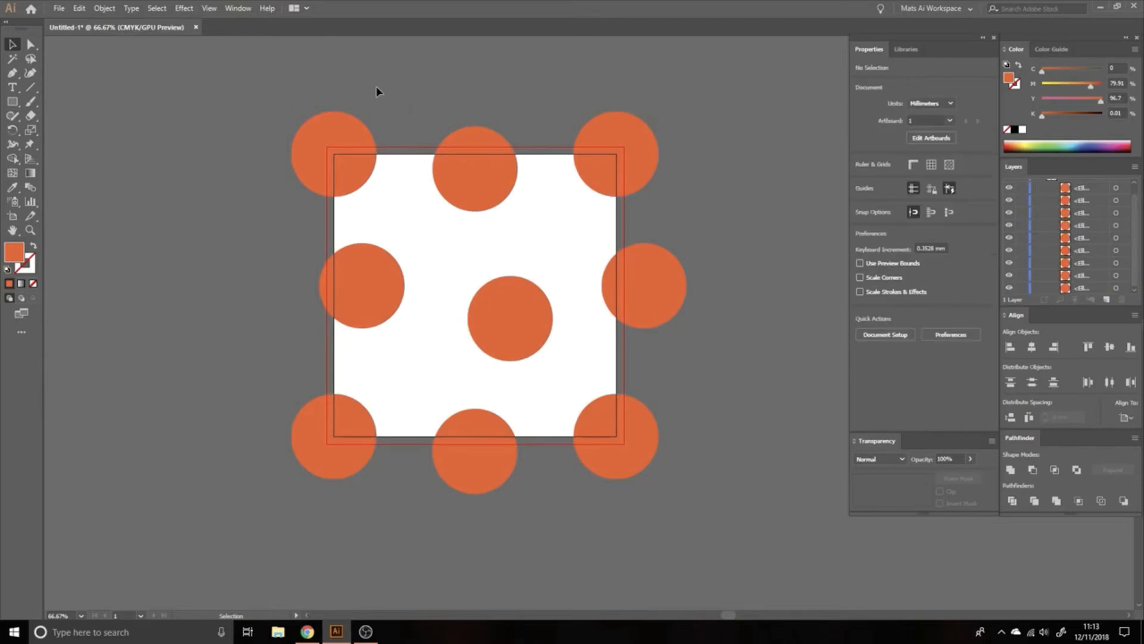
# Step: Duplicate the upper-left circle into the artboard, shrink the copy, and scatter copies of the small circle between the large ones
pyautogui.click(333, 158)
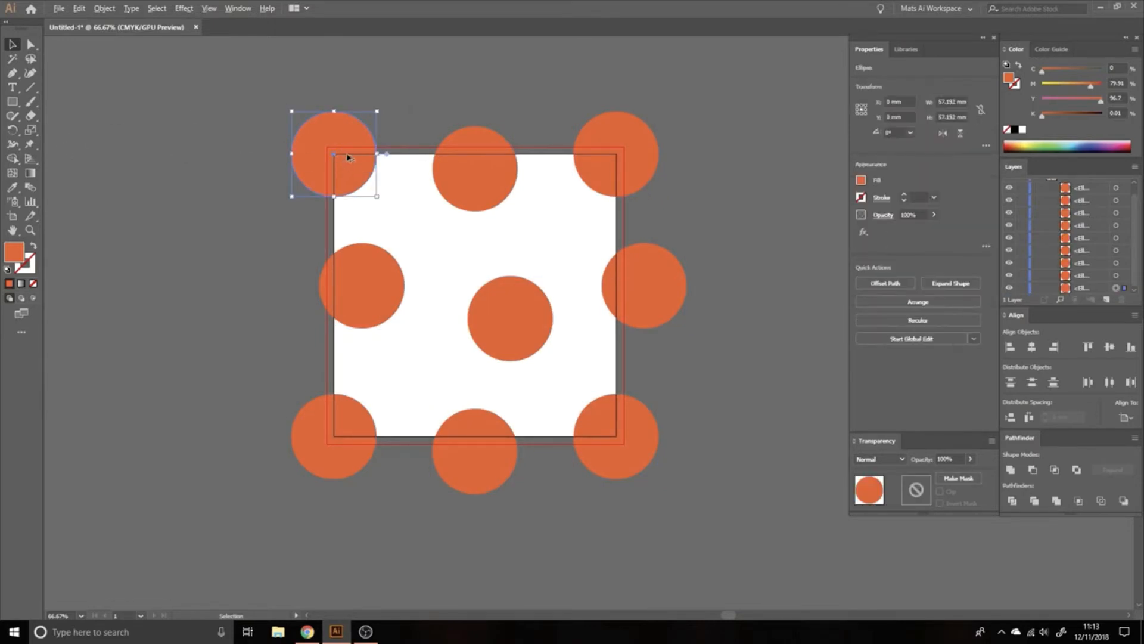
pyautogui.moveTo(349, 158); pyautogui.dragTo(413, 204)
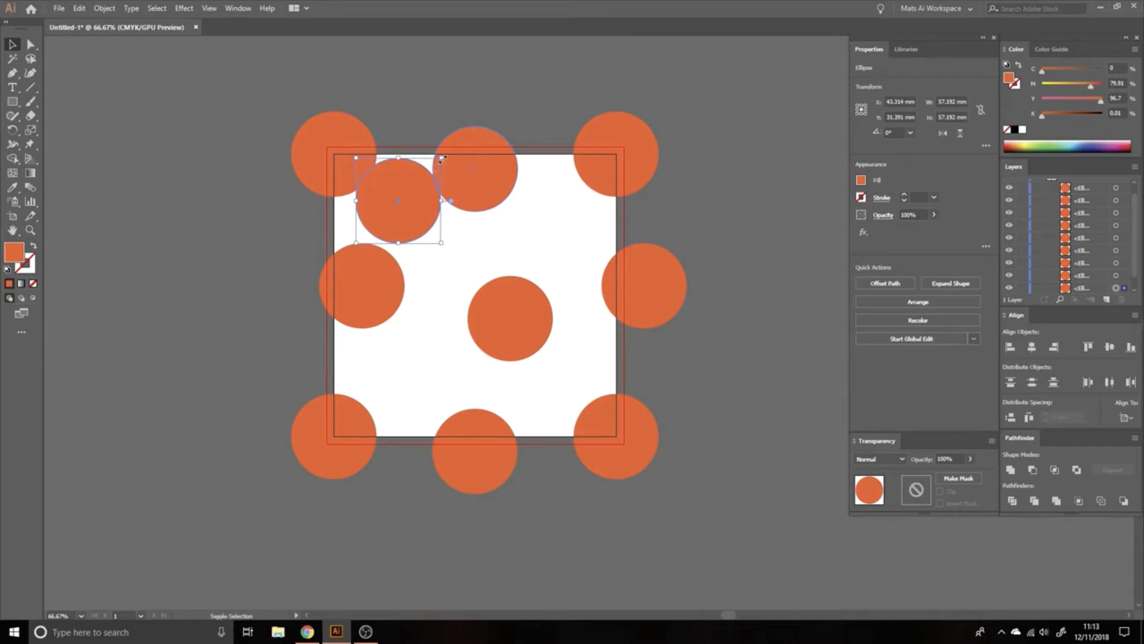
pyautogui.moveTo(442, 158); pyautogui.dragTo(440, 259)
pyautogui.moveTo(458, 262); pyautogui.dragTo(595, 363)
pyautogui.moveTo(586, 363); pyautogui.dragTo(403, 390)
pyautogui.moveTo(403, 389); pyautogui.dragTo(588, 274)
# Step: Try a global edit from the large upper-left circle to check which circles it matches, and exit it
pyautogui.click(354, 141)
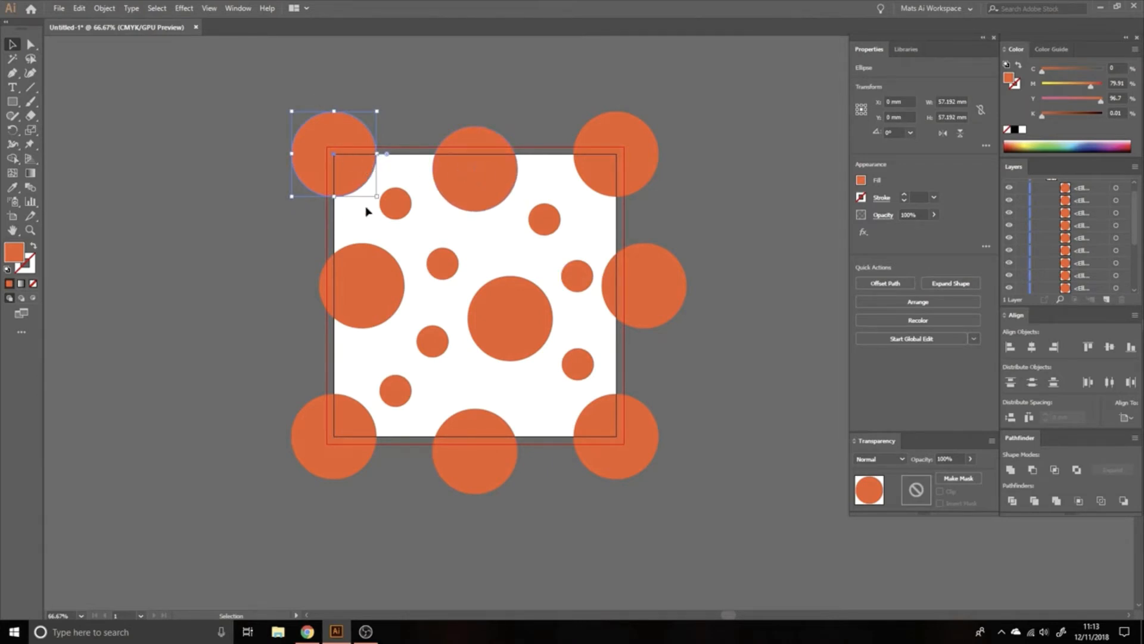
pyautogui.click(921, 340)
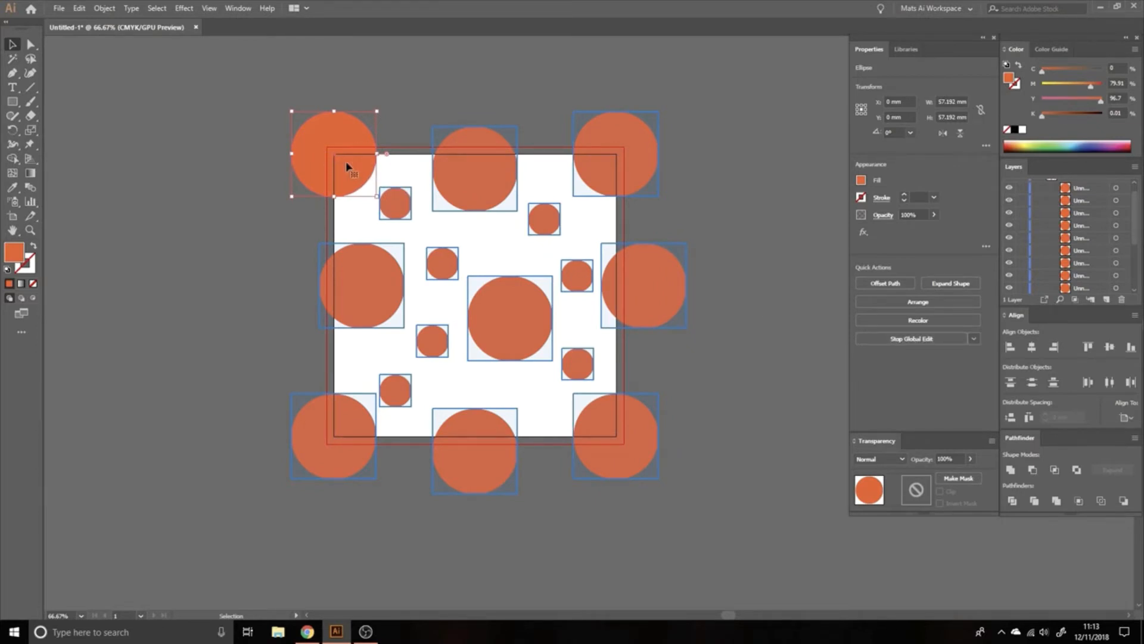
pyautogui.click(438, 95)
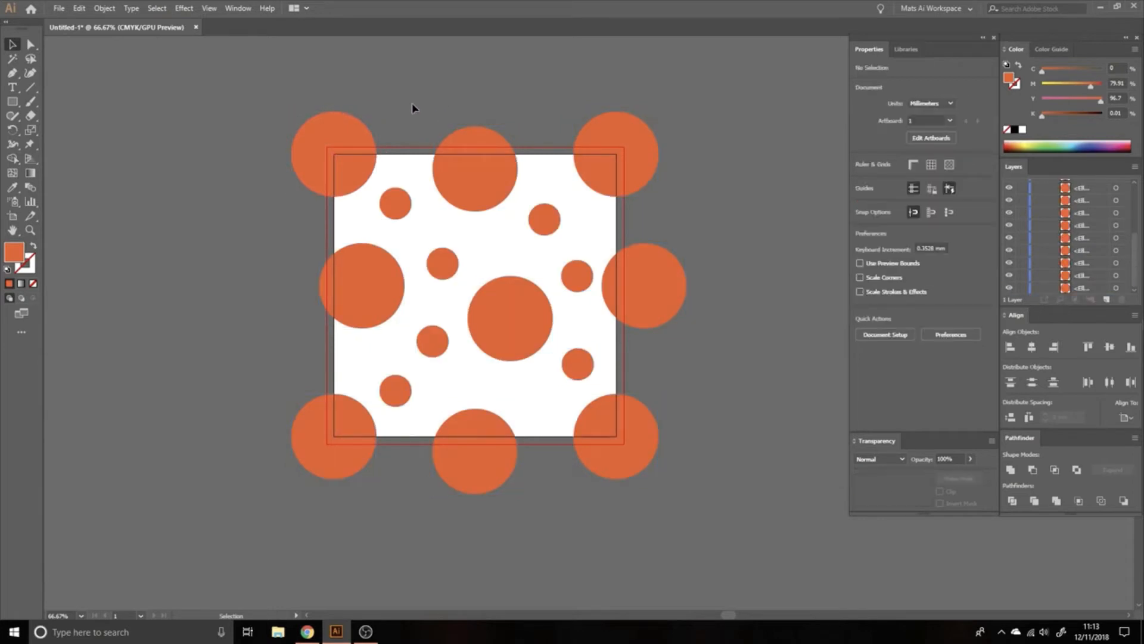
# Step: Turn on Size matching for global edits, run one from the upper-left circle, and exit it
pyautogui.click(348, 151)
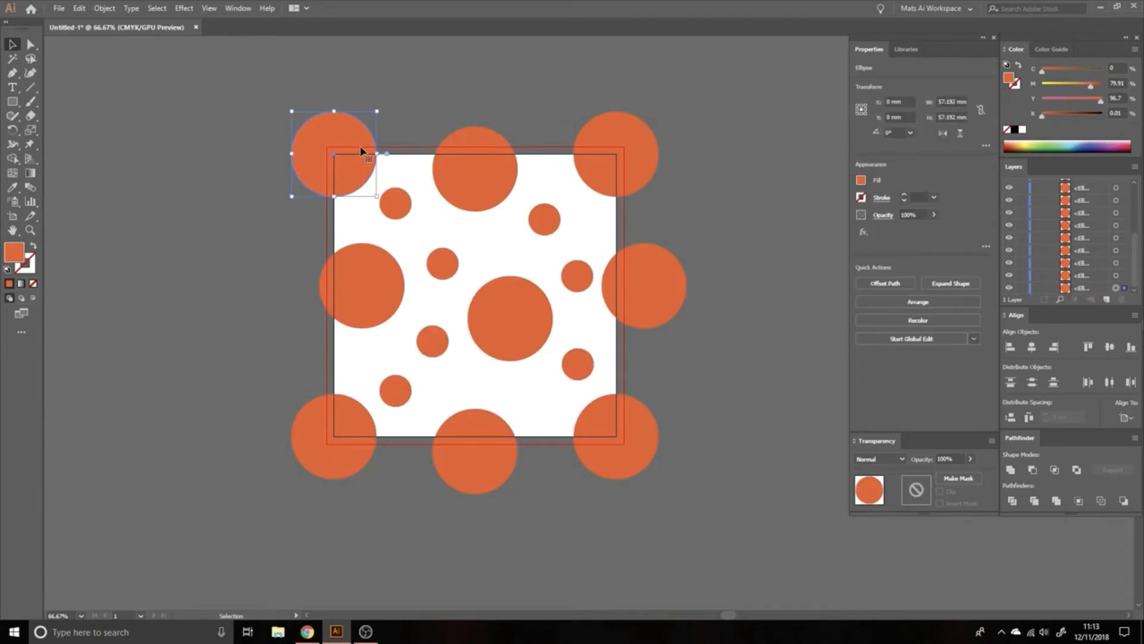
pyautogui.click(975, 339)
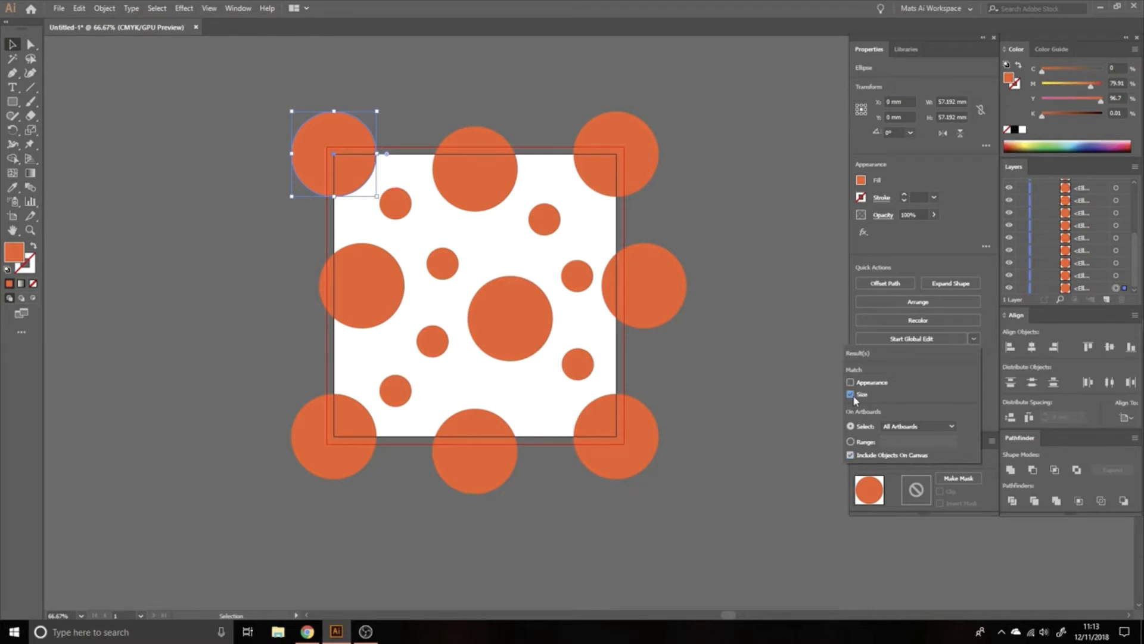
pyautogui.click(879, 338)
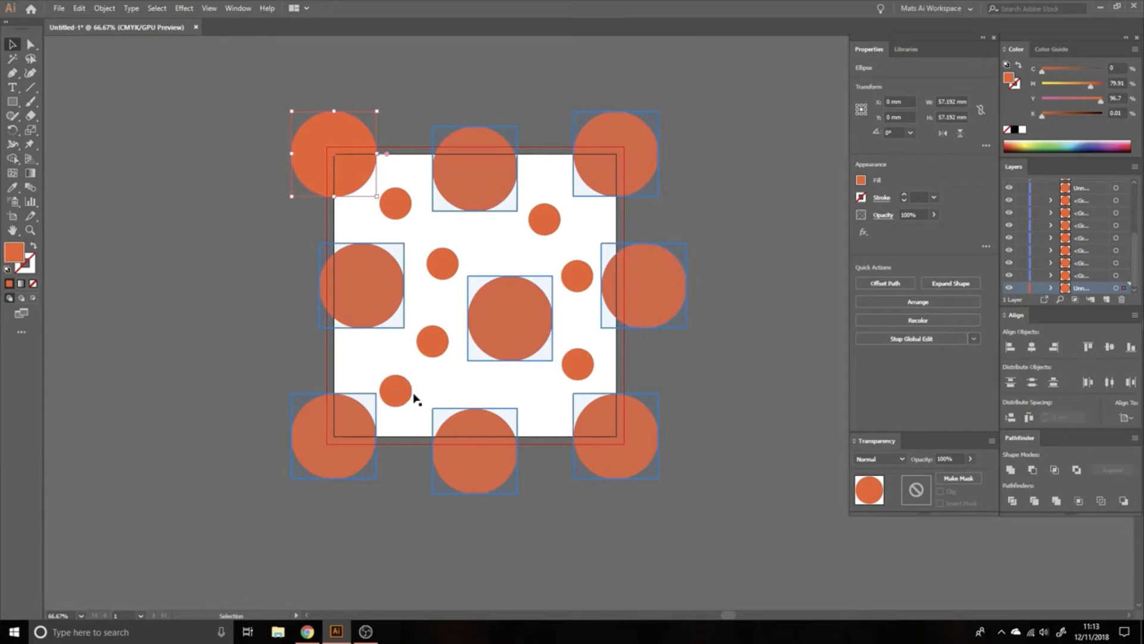
pyautogui.click(730, 201)
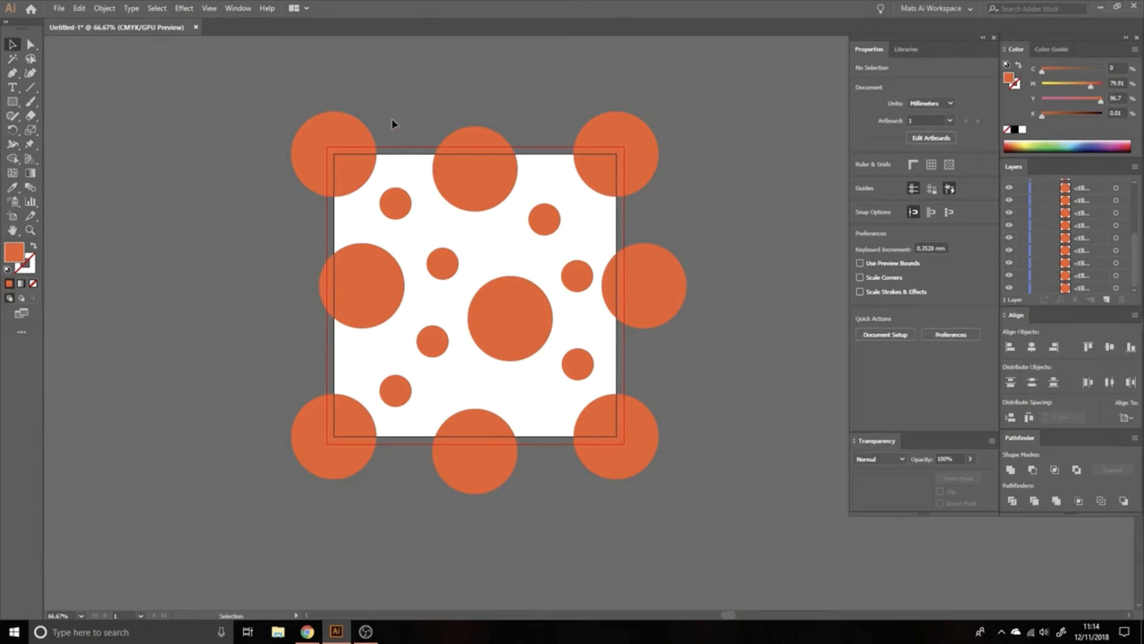
# Step: Delete every circle except the large one at the artboard's upper-left corner
pyautogui.moveTo(394, 123); pyautogui.dragTo(704, 496)
pyautogui.press('Delete')
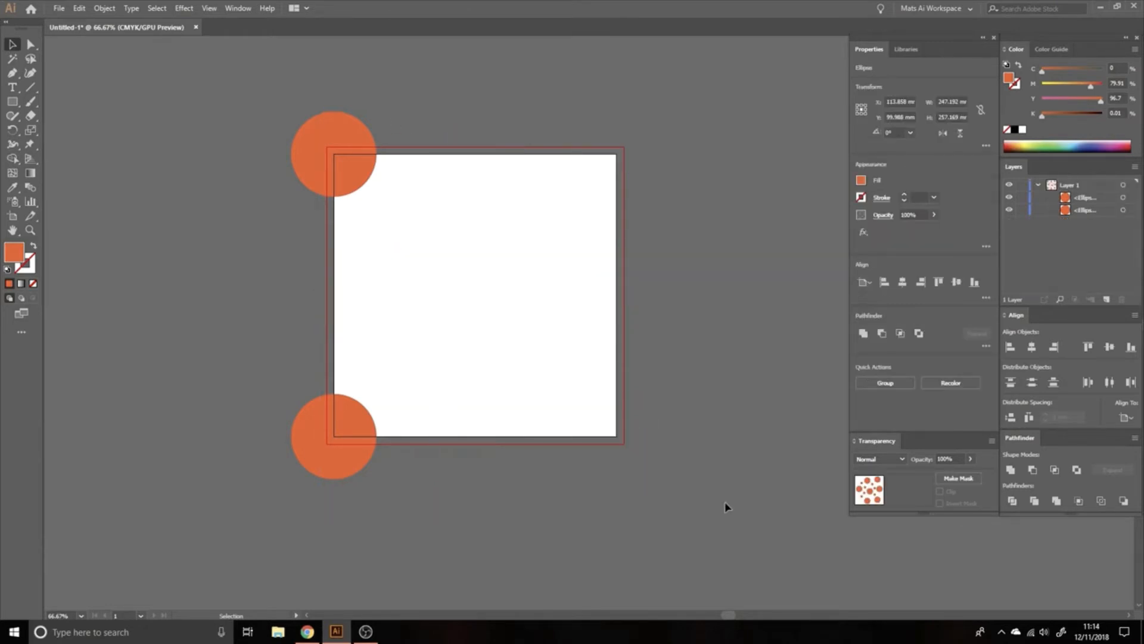
pyautogui.click(725, 502)
pyautogui.click(345, 455)
pyautogui.press('Delete')
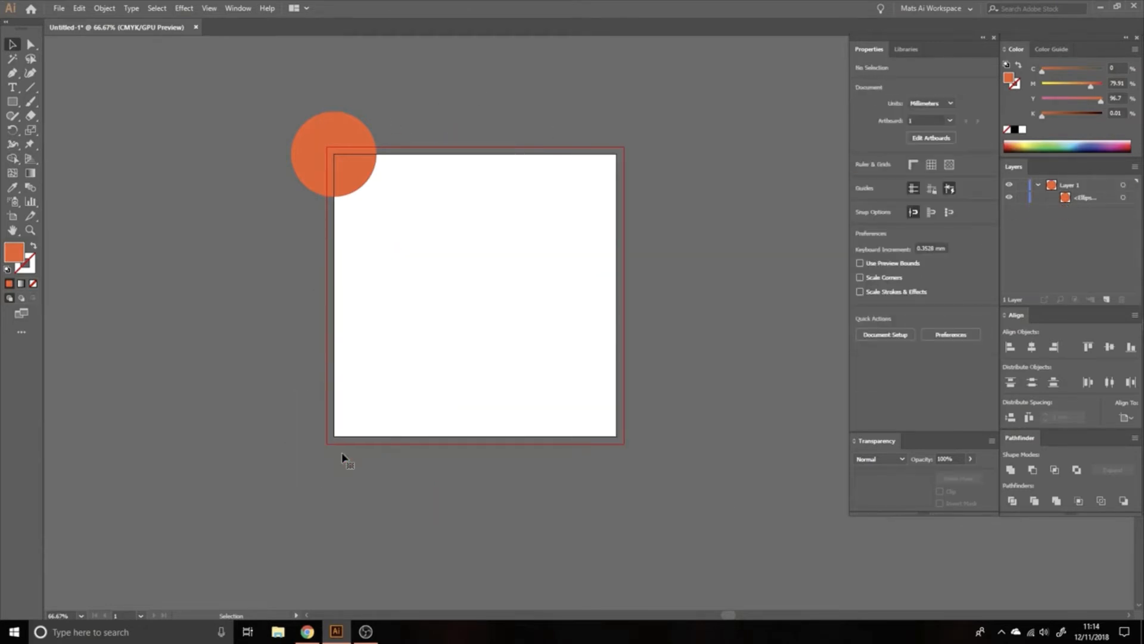
# Step: Draw a smaller circle filled with #efa329, centered on the remaining orange circle
pyautogui.doubleClick(18, 257)
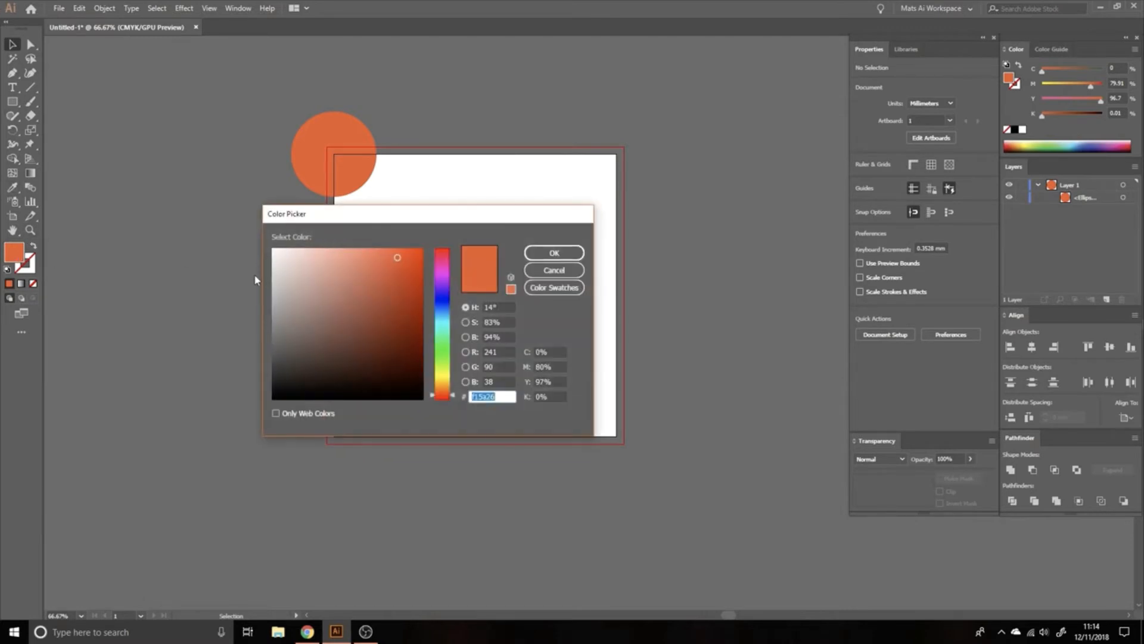
pyautogui.click(442, 381)
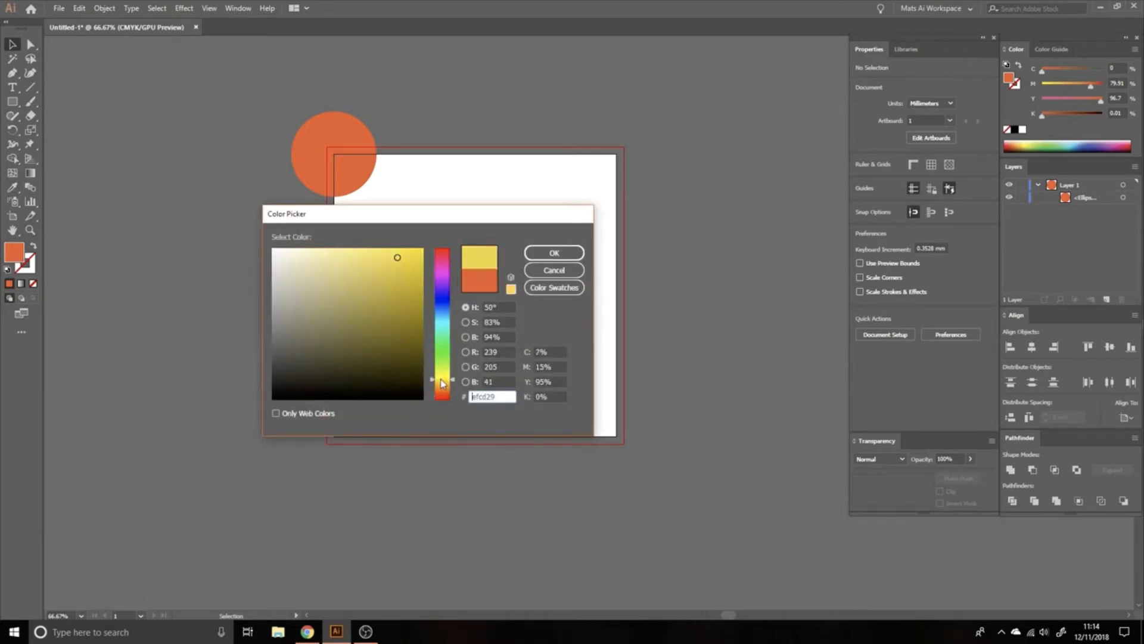
pyautogui.moveTo(442, 383); pyautogui.dragTo(442, 388)
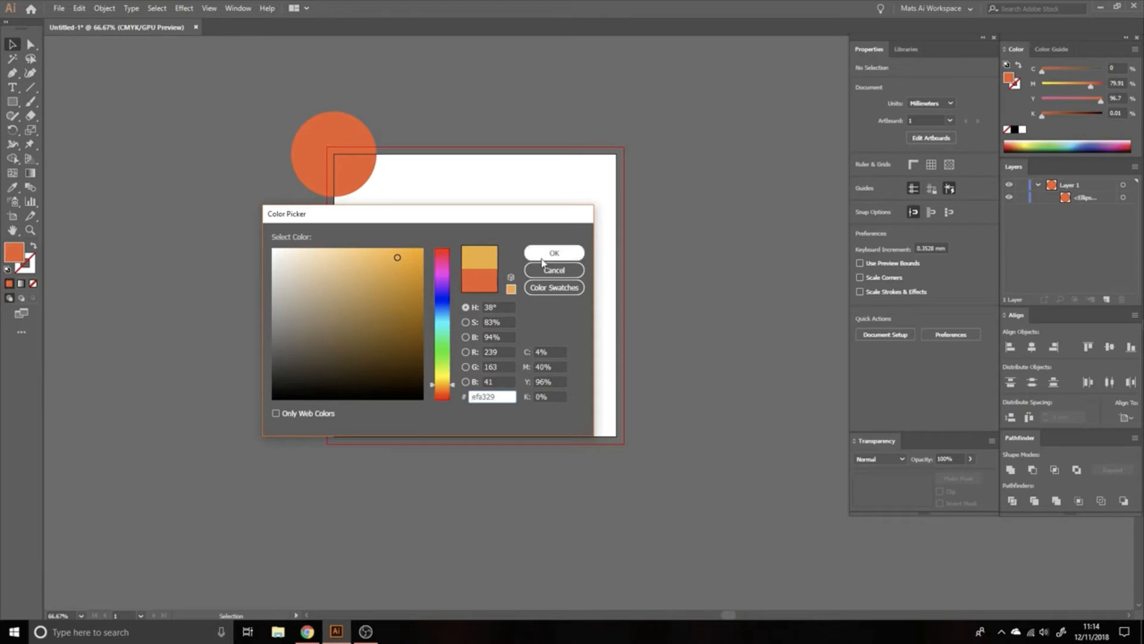
pyautogui.click(542, 261)
pyautogui.press('l')
pyautogui.moveTo(310, 131); pyautogui.dragTo(361, 184)
pyautogui.press('v')
pyautogui.click(150, 221)
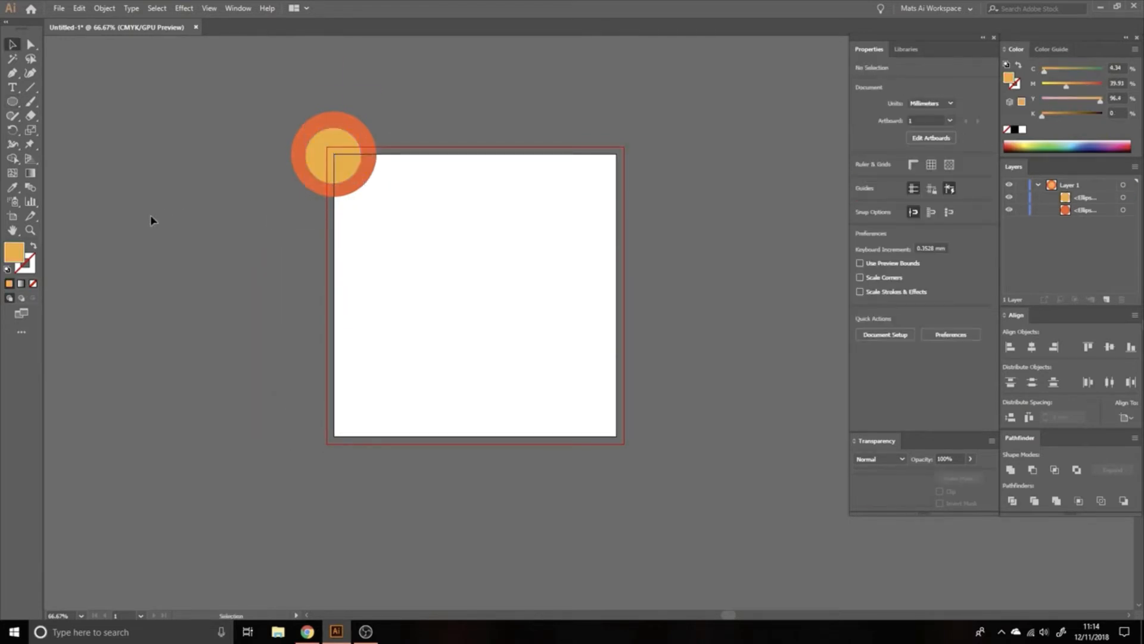
# Step: Draw a circle about 15 mm wide filled with #ffcc83 in the middle of the existing two concentric circles
pyautogui.doubleClick(7, 258)
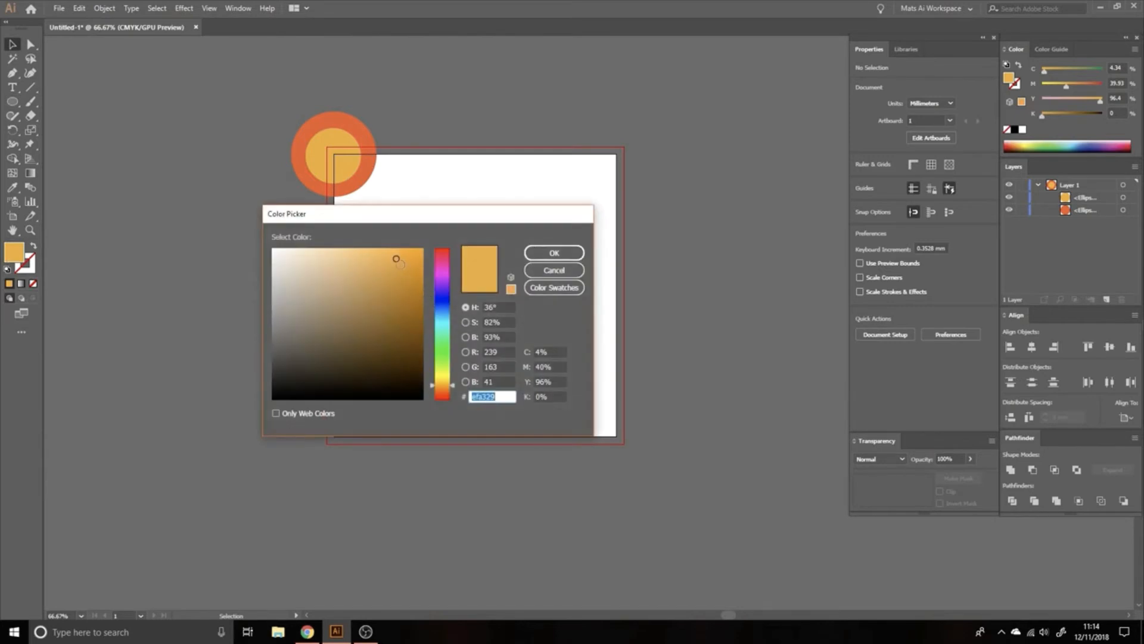
pyautogui.moveTo(397, 258); pyautogui.dragTo(346, 248)
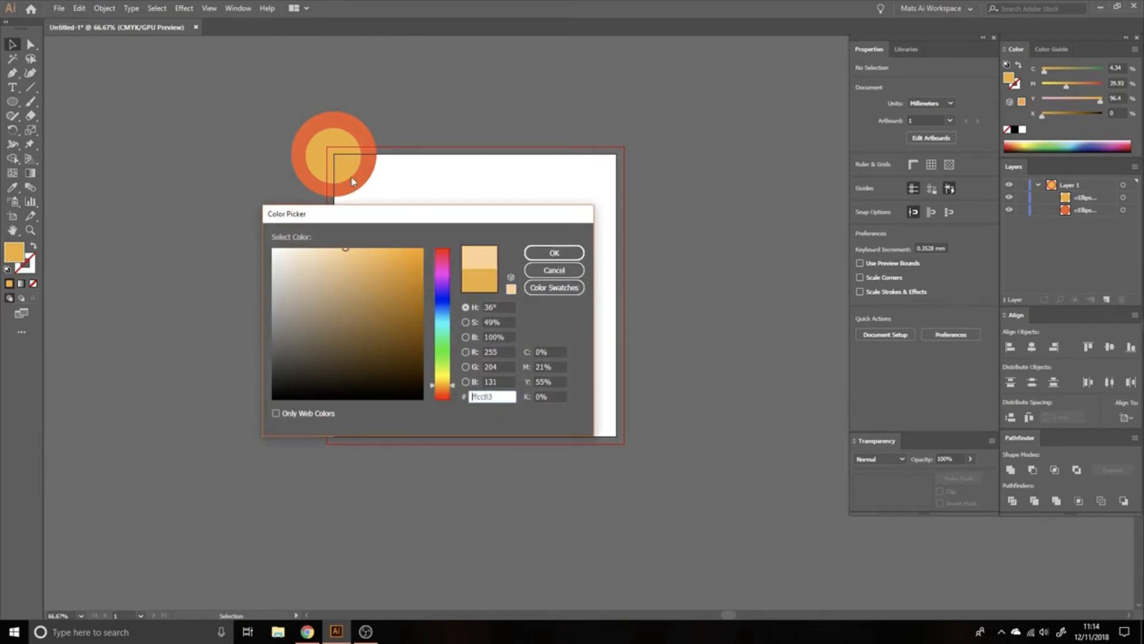
pyautogui.click(554, 253)
pyautogui.click(12, 101)
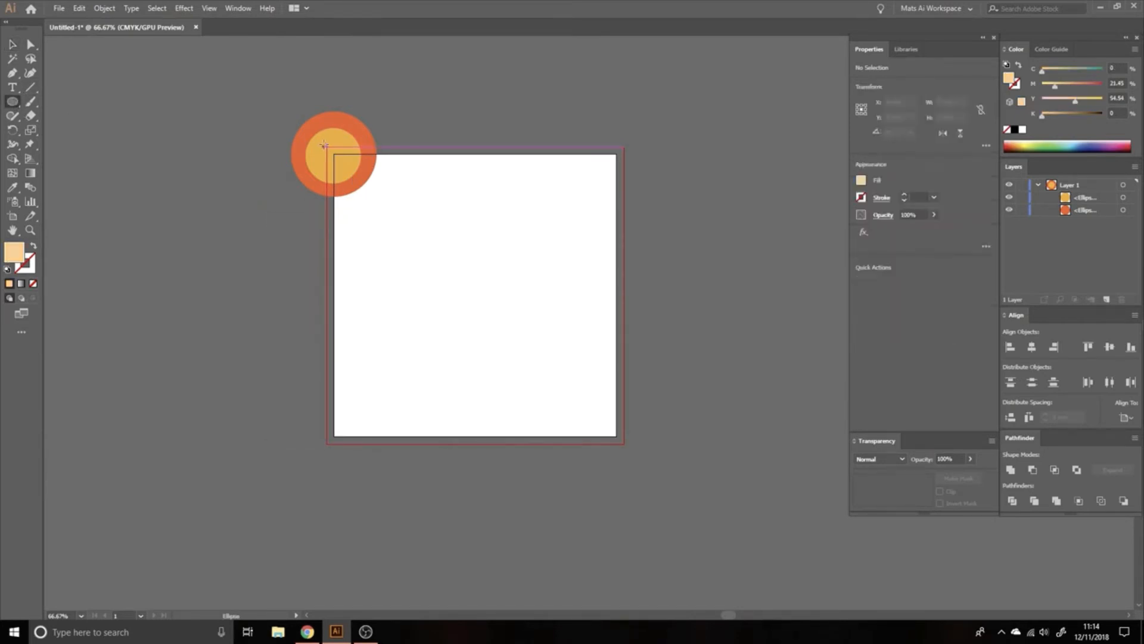
pyautogui.moveTo(324, 148); pyautogui.dragTo(347, 170)
pyautogui.press('v')
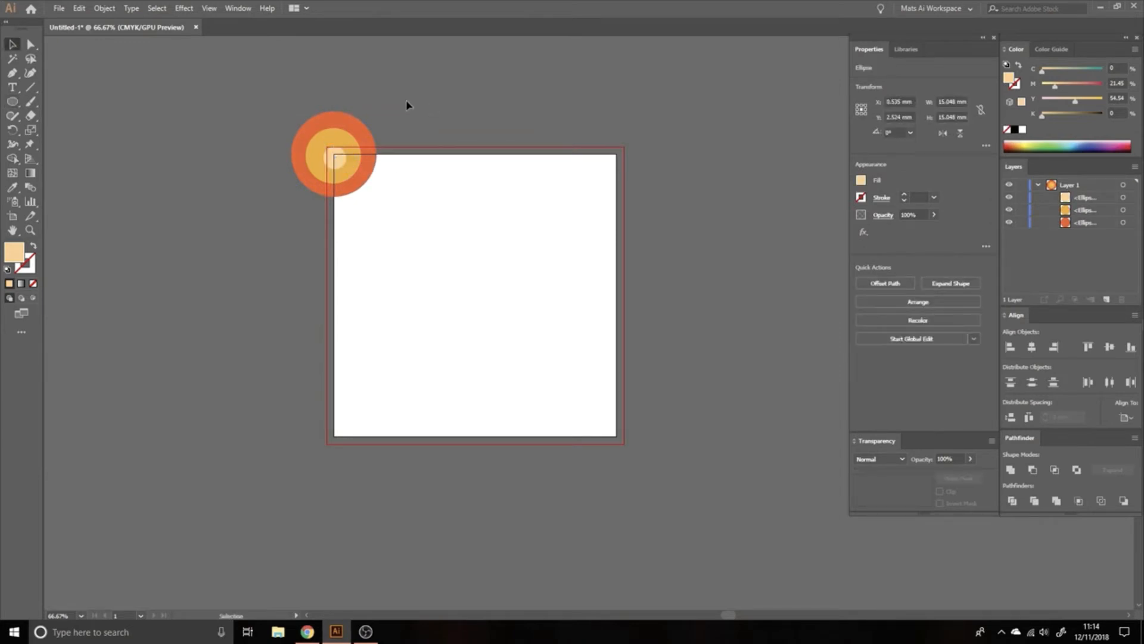
# Step: Group the three concentric circles and copy the group 190 mm horizontally to the artboard's upper-right corner
pyautogui.moveTo(406, 100); pyautogui.dragTo(346, 194)
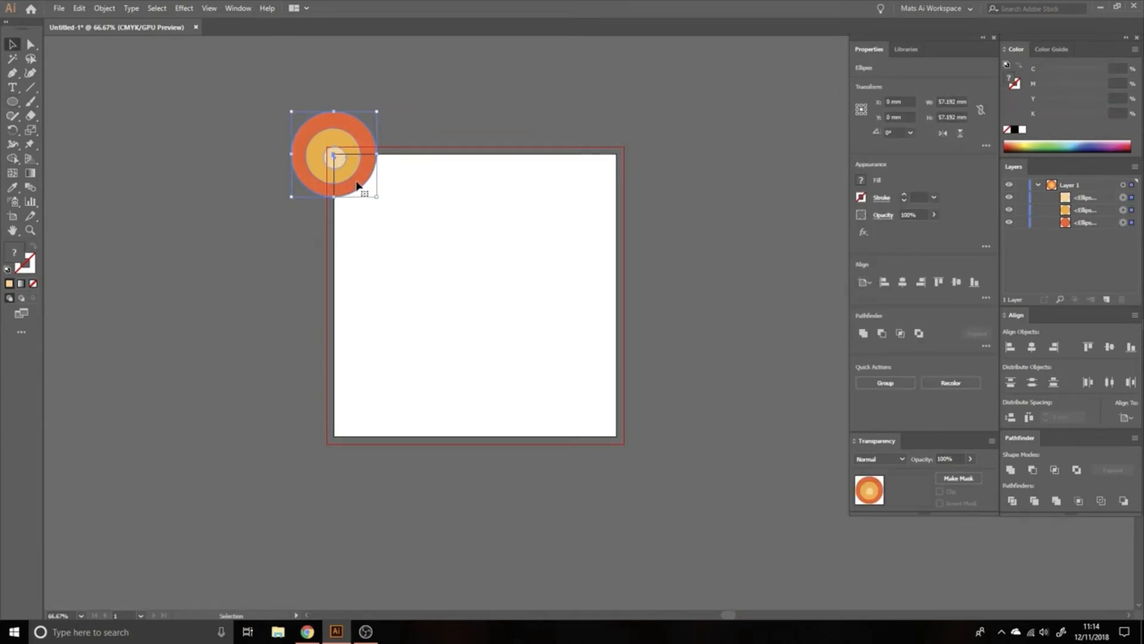
pyautogui.hotkey('ctrl', 'g')
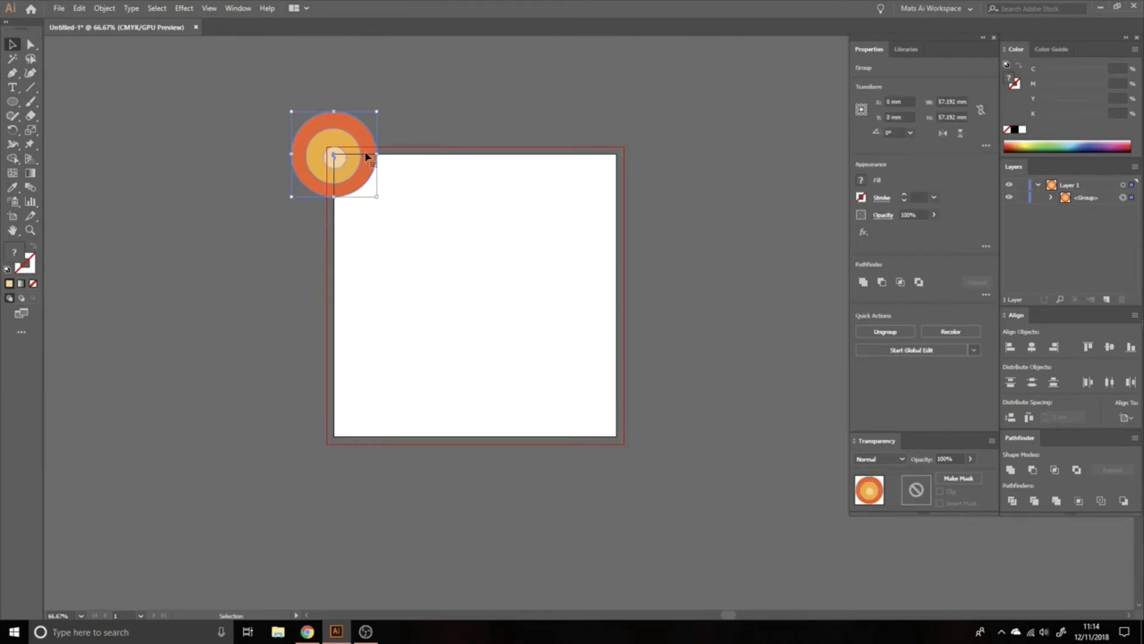
pyautogui.press('Return')
pyautogui.write('190')
pyautogui.press('Tab')
pyautogui.write('0')
pyautogui.press('Tab')
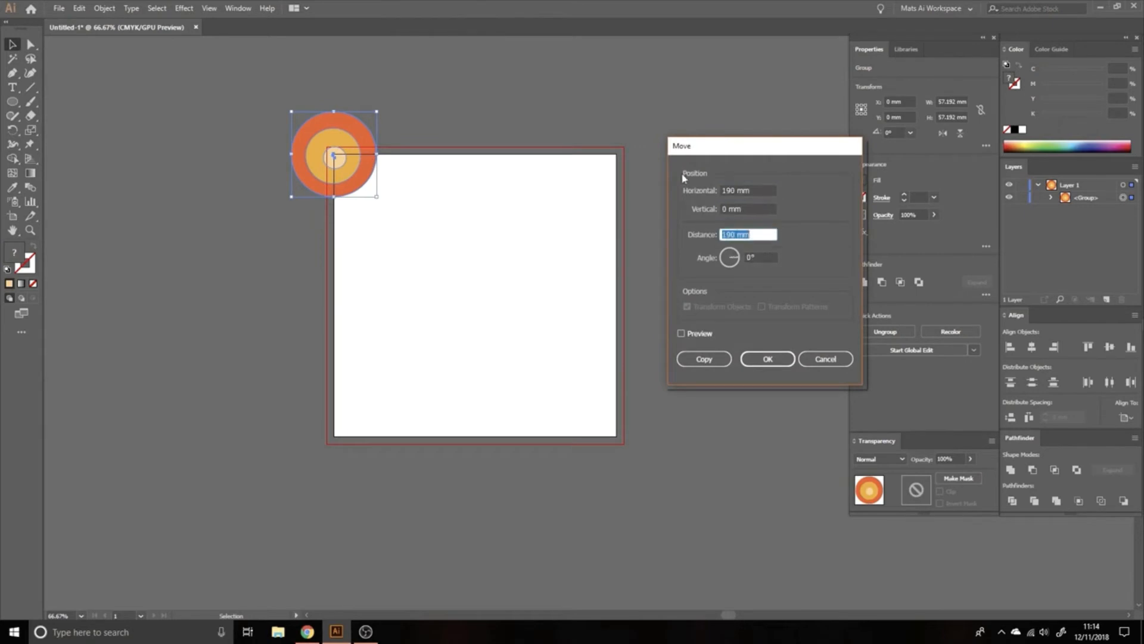
pyautogui.click(699, 361)
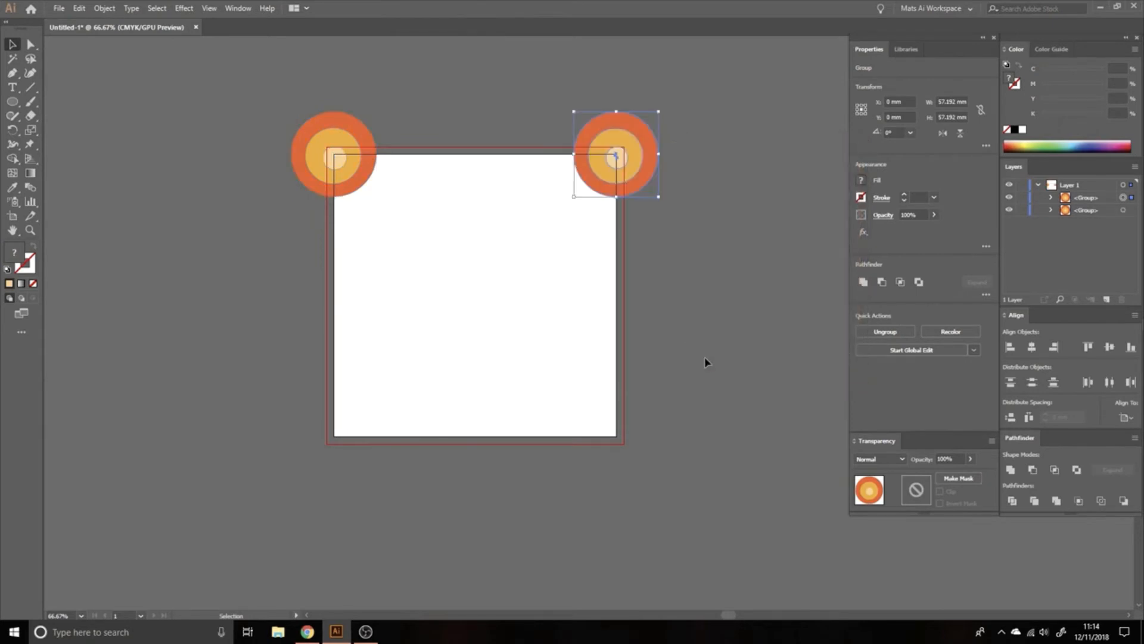
# Step: Copy both upper groups 190 mm vertically onto the artboard's lower corners
pyautogui.keyDown('shift'); pyautogui.click(348, 118); pyautogui.keyUp('shift')
pyautogui.press('Return')
pyautogui.press('Tab')
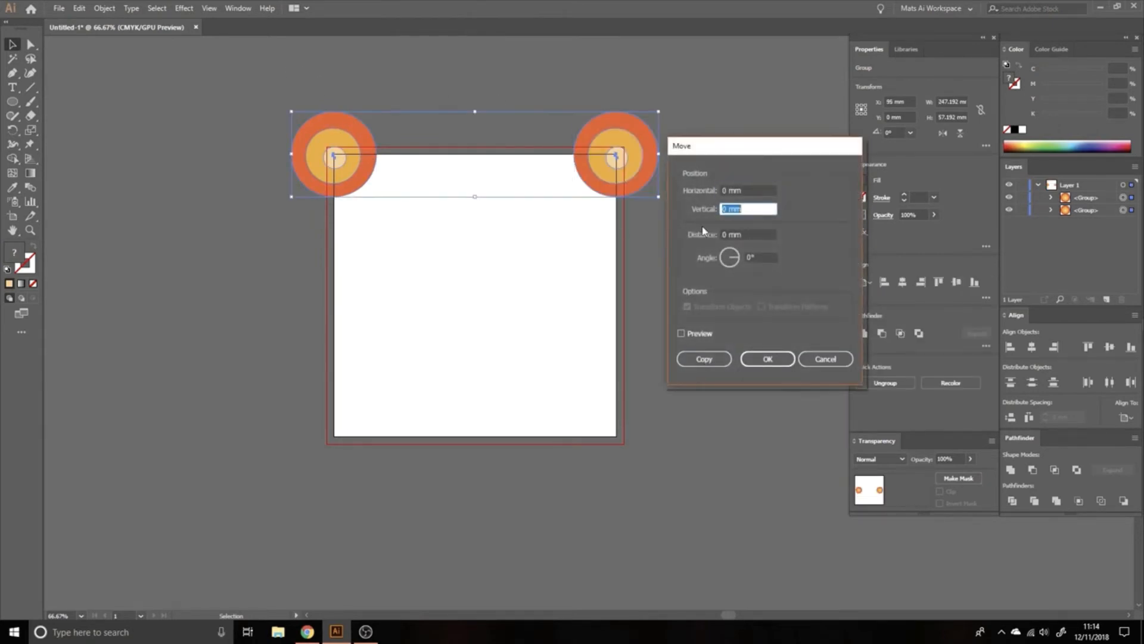
pyautogui.write('190')
pyautogui.press('Tab')
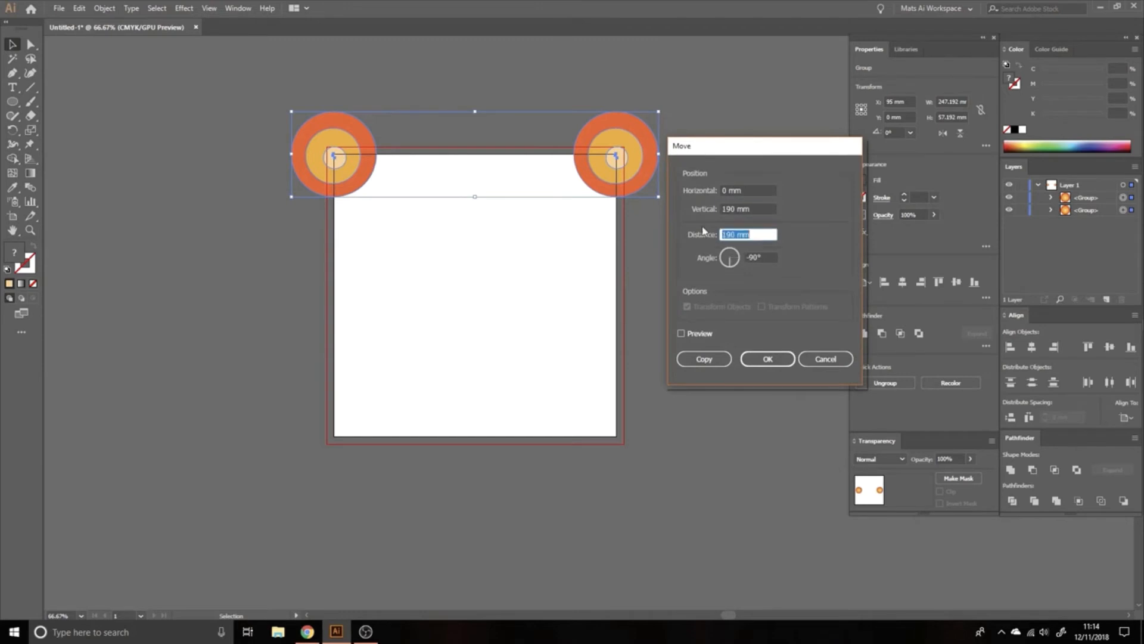
pyautogui.click(703, 359)
pyautogui.click(409, 421)
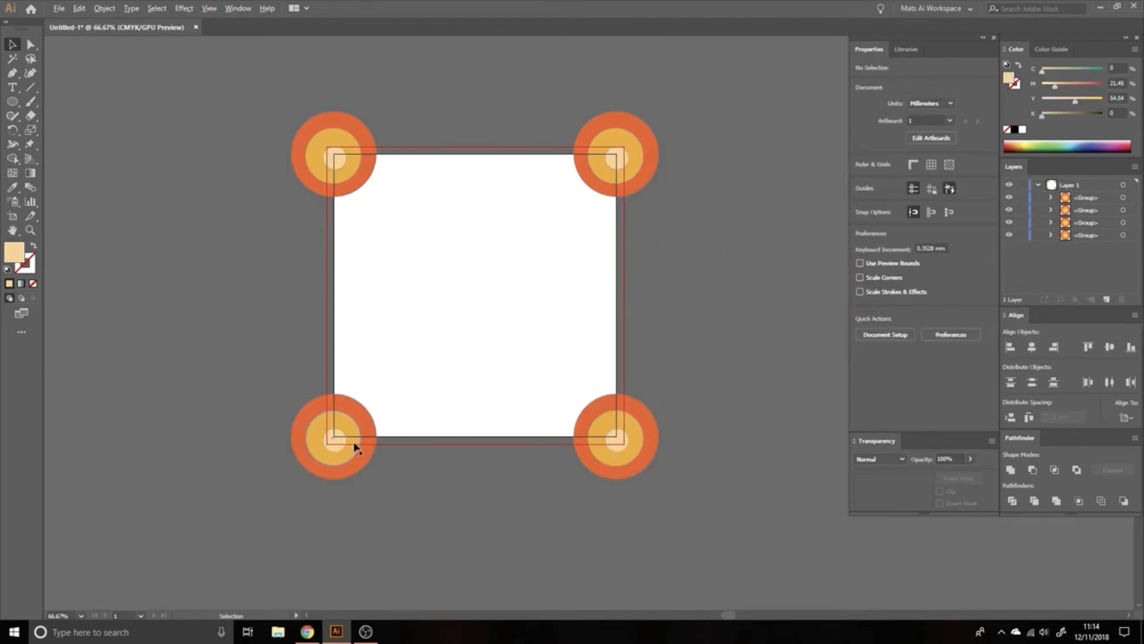
# Step: Duplicate the lower-left group onto the artboard's left edge and copy it 190 mm horizontally with 0 mm vertical offset
pyautogui.moveTo(355, 447); pyautogui.dragTo(387, 305)
pyautogui.press('Return')
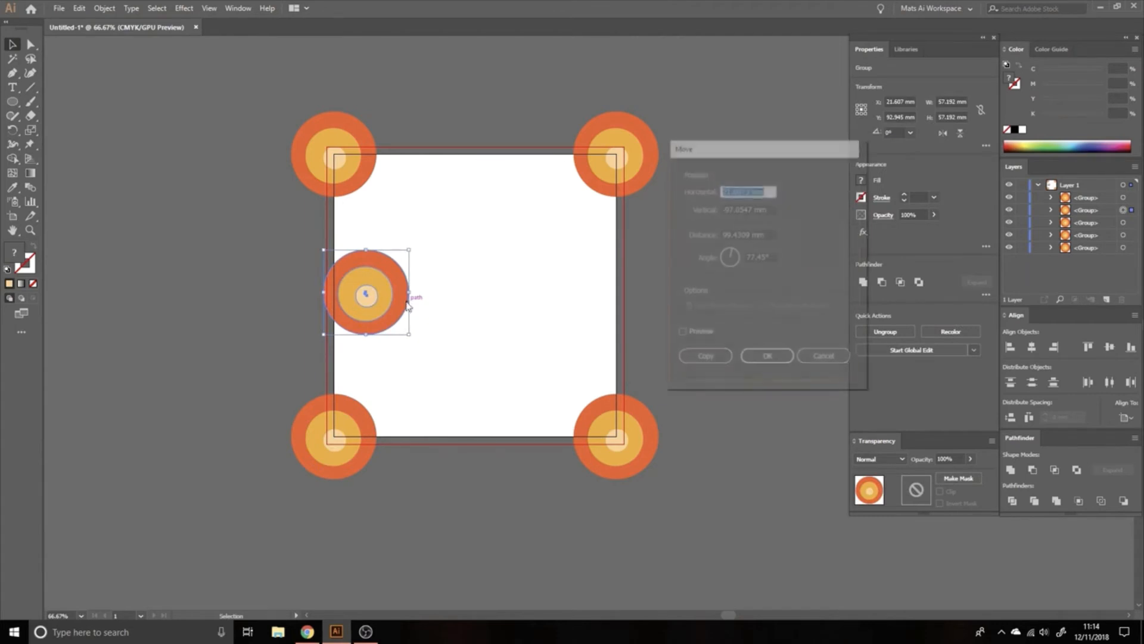
pyautogui.write('190')
pyautogui.press('Tab')
pyautogui.write('0')
pyautogui.press('Tab')
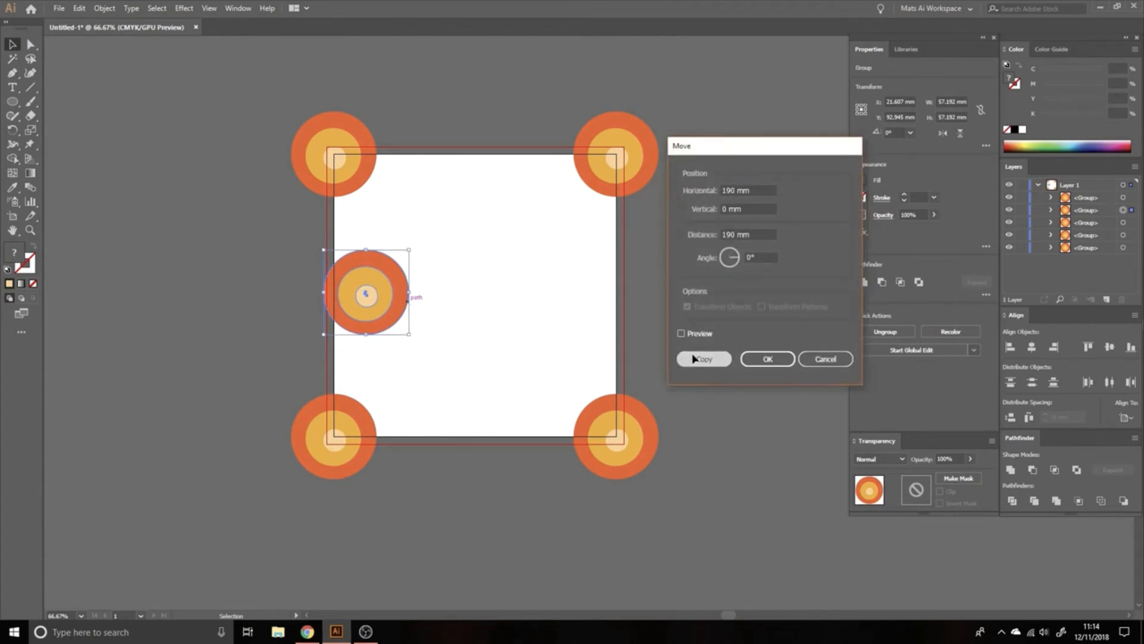
pyautogui.click(694, 358)
pyautogui.click(713, 212)
# Step: Duplicate a group onto the artboard's top edge, copy it 190 mm vertically, and place another duplicate near the artboard's center
pyautogui.moveTo(659, 277); pyautogui.dragTo(493, 179)
pyautogui.press('Return')
pyautogui.press('Tab')
pyautogui.write('1')
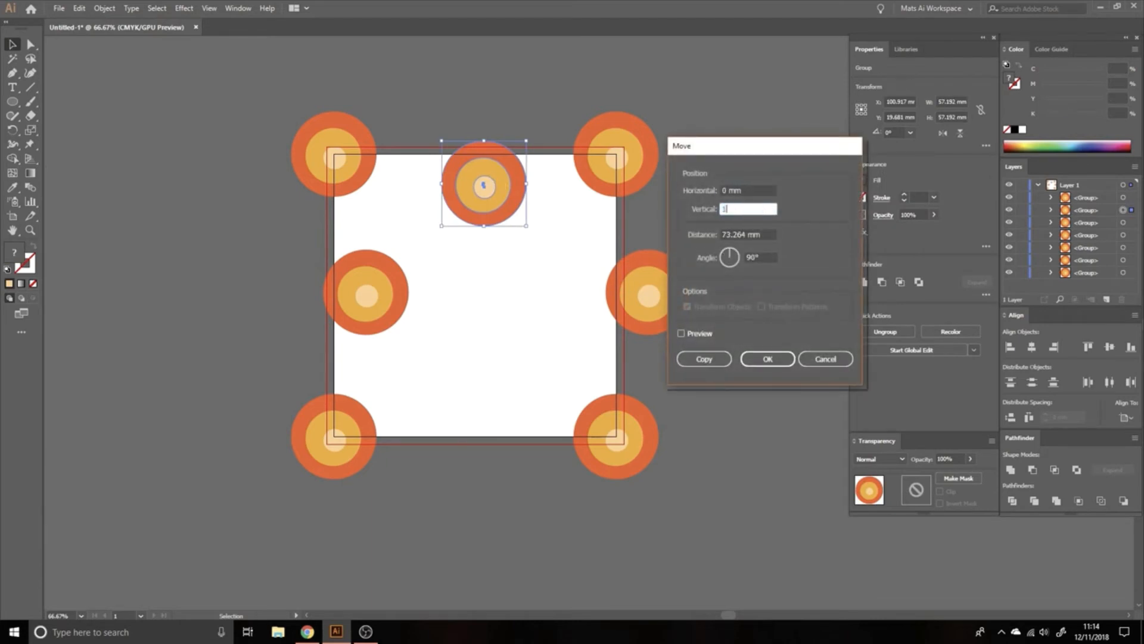
pyautogui.write('90')
pyautogui.press('Tab')
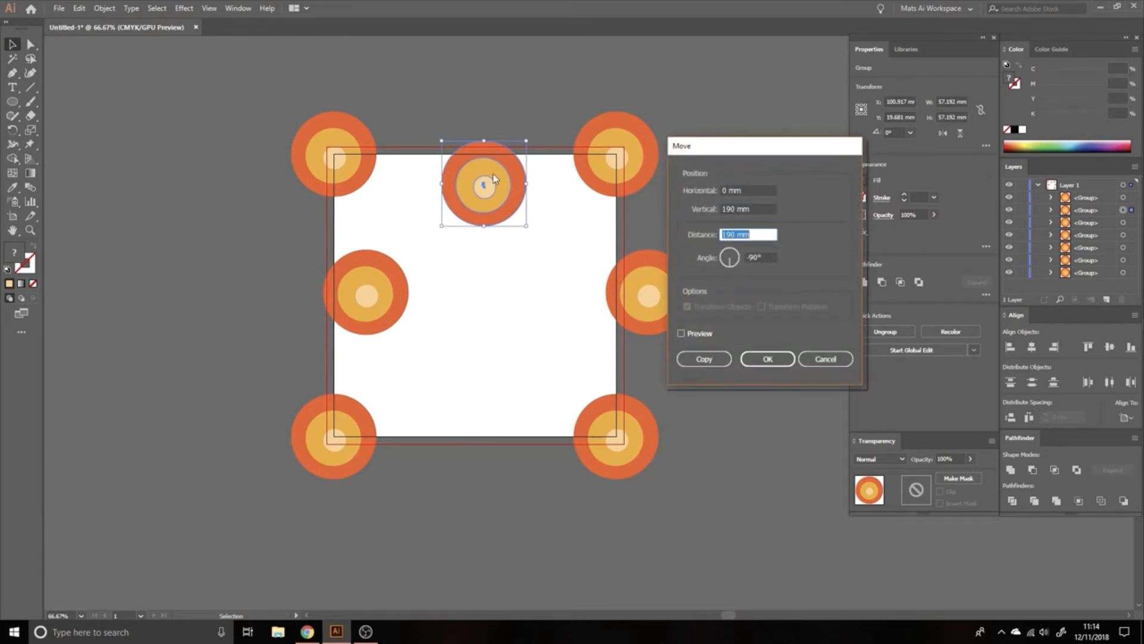
pyautogui.click(691, 356)
pyautogui.moveTo(492, 467); pyautogui.dragTo(515, 323)
pyautogui.click(695, 248)
# Step: Review the global edit matching options for the upper-left group and start a global edit from it
pyautogui.click(362, 182)
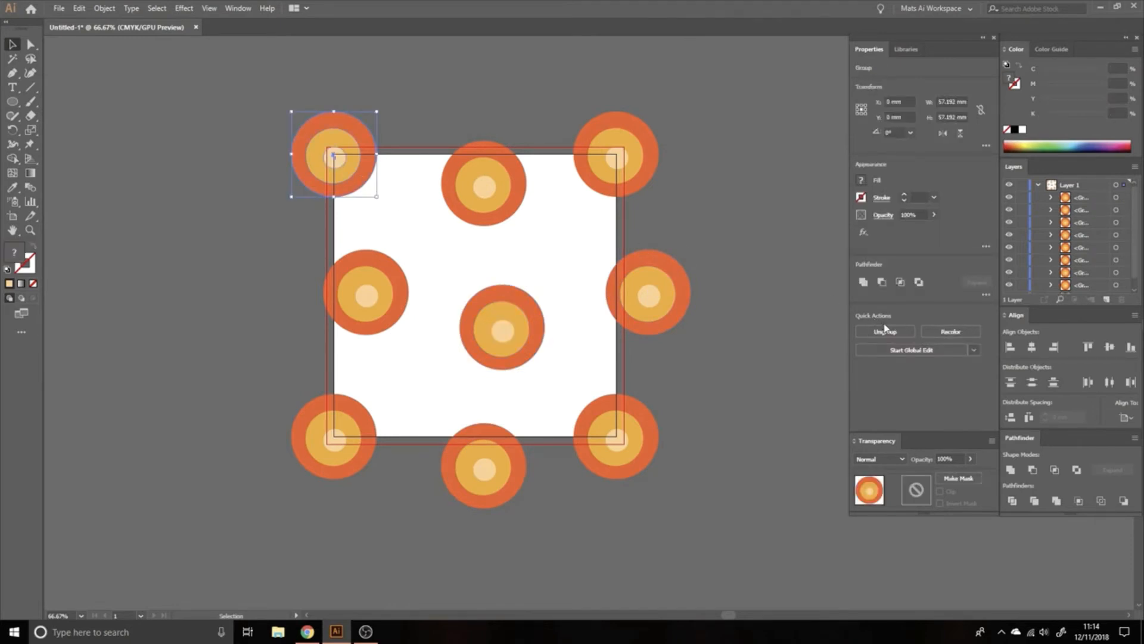
pyautogui.click(974, 350)
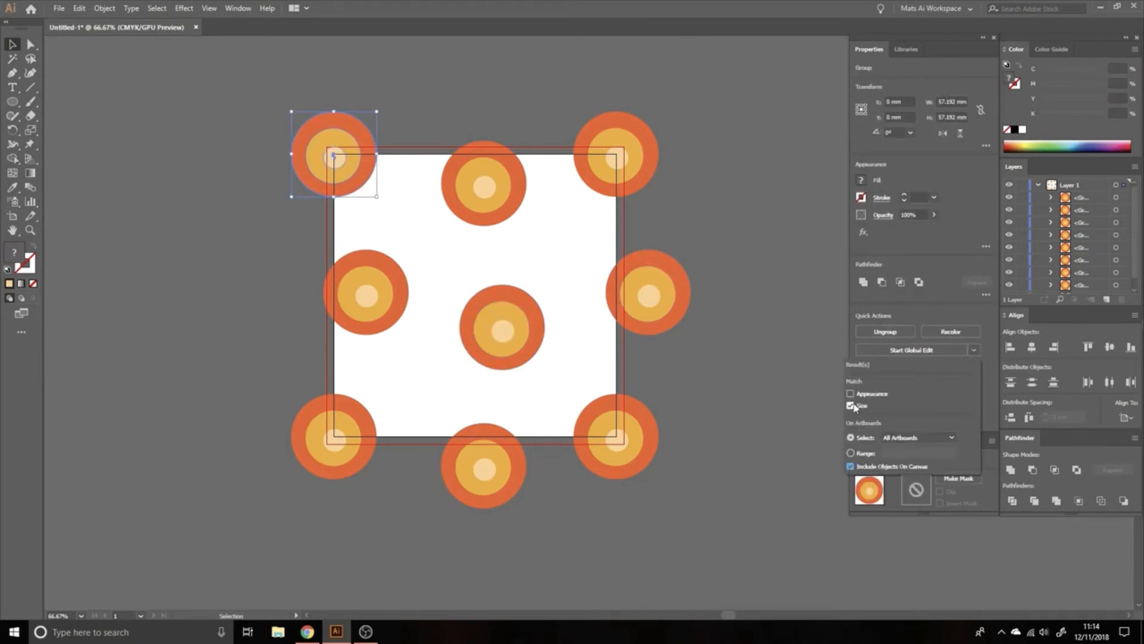
pyautogui.click(957, 309)
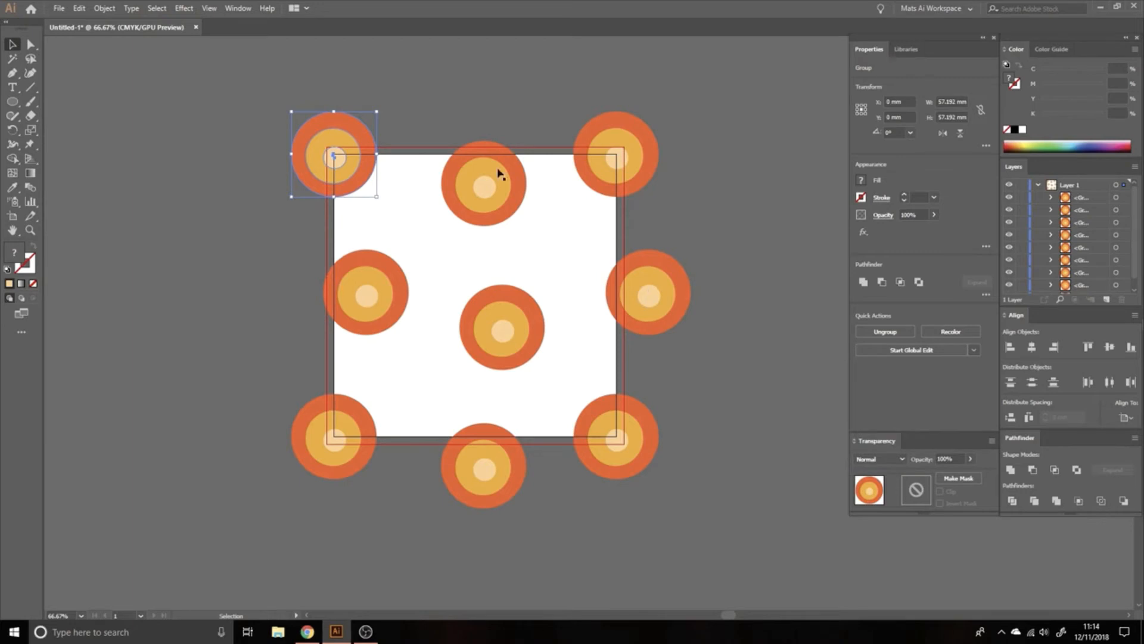
pyautogui.click(904, 353)
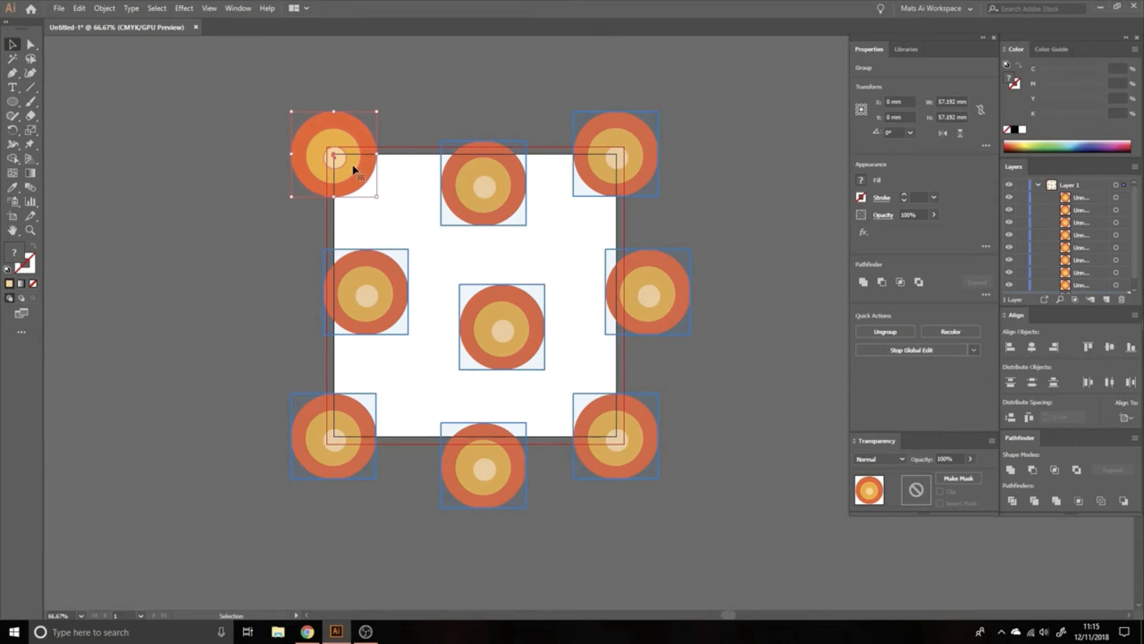
pyautogui.press('a')
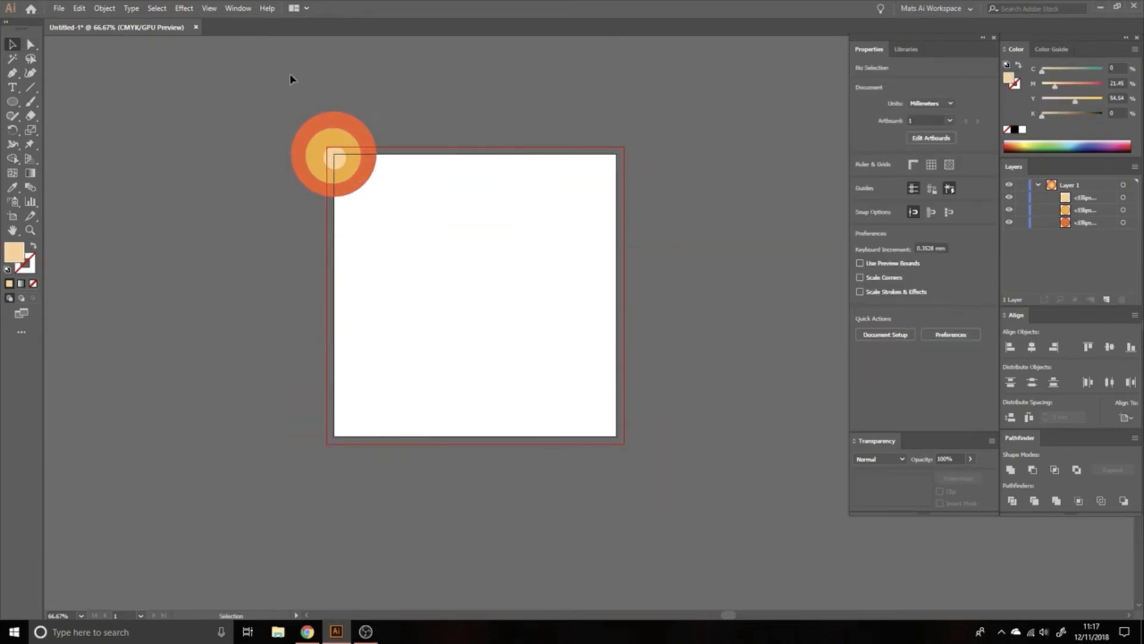
# Step: Select the three concentric circles one at a time to check that they are separate, ungrouped objects
pyautogui.moveTo(290, 75); pyautogui.dragTo(380, 210)
pyautogui.click(414, 133)
pyautogui.click(335, 156)
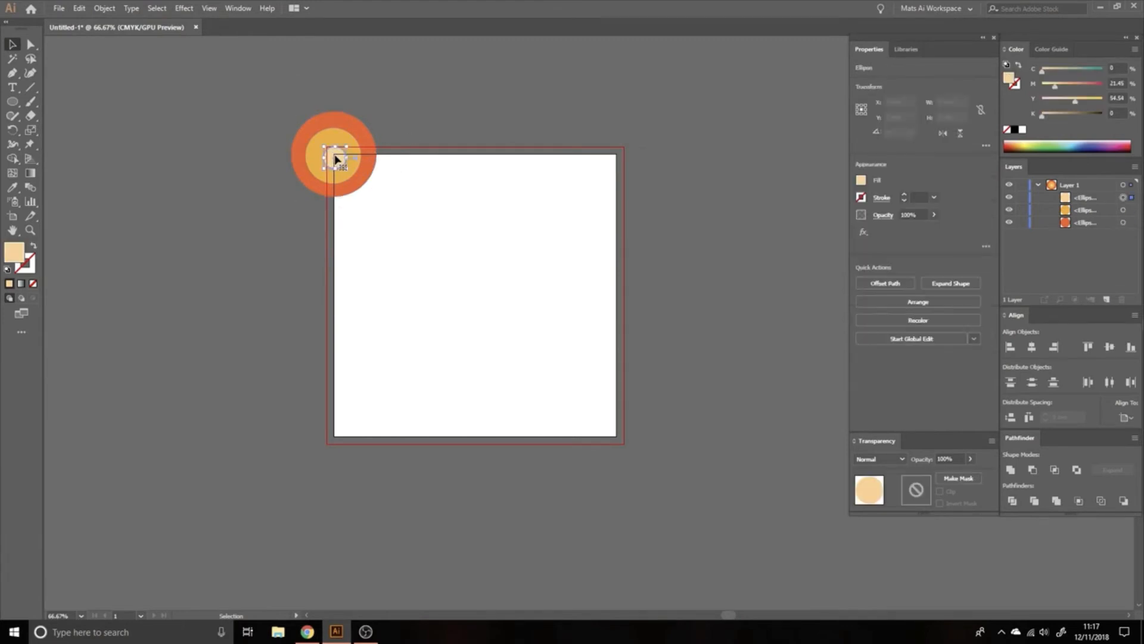
pyautogui.click(340, 138)
pyautogui.click(316, 120)
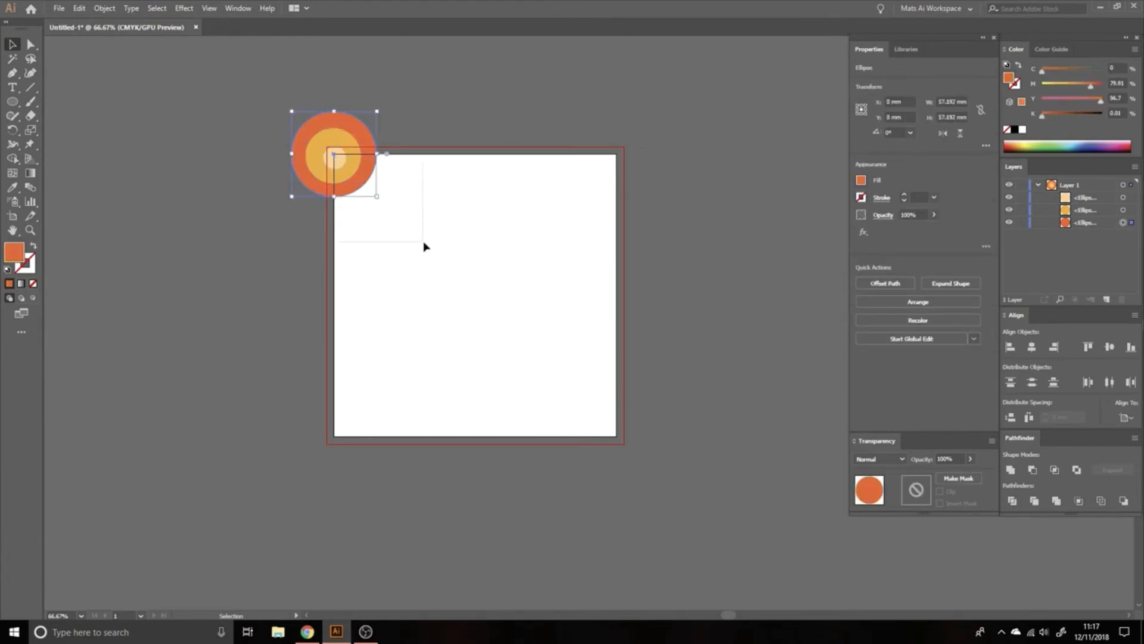
# Step: Copy all three ungrouped circles 190 mm horizontally with 0 mm vertical offset
pyautogui.hotkey('ctrl', 'a')
pyautogui.press('Return')
pyautogui.write('199')
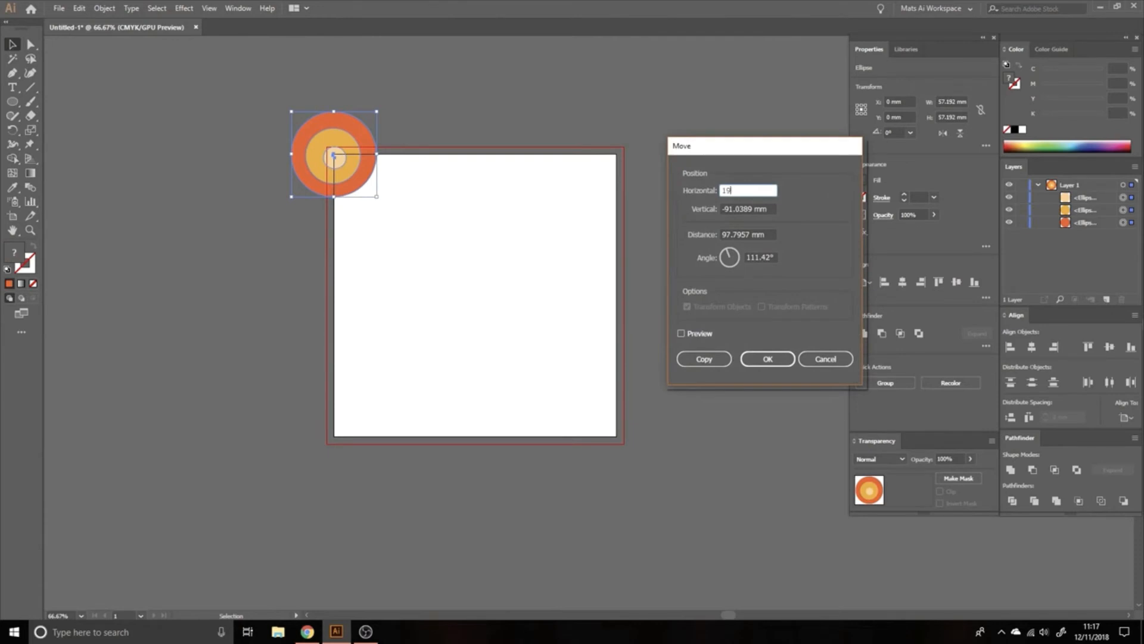
pyautogui.press('Tab')
pyautogui.write('0')
pyautogui.press('Tab')
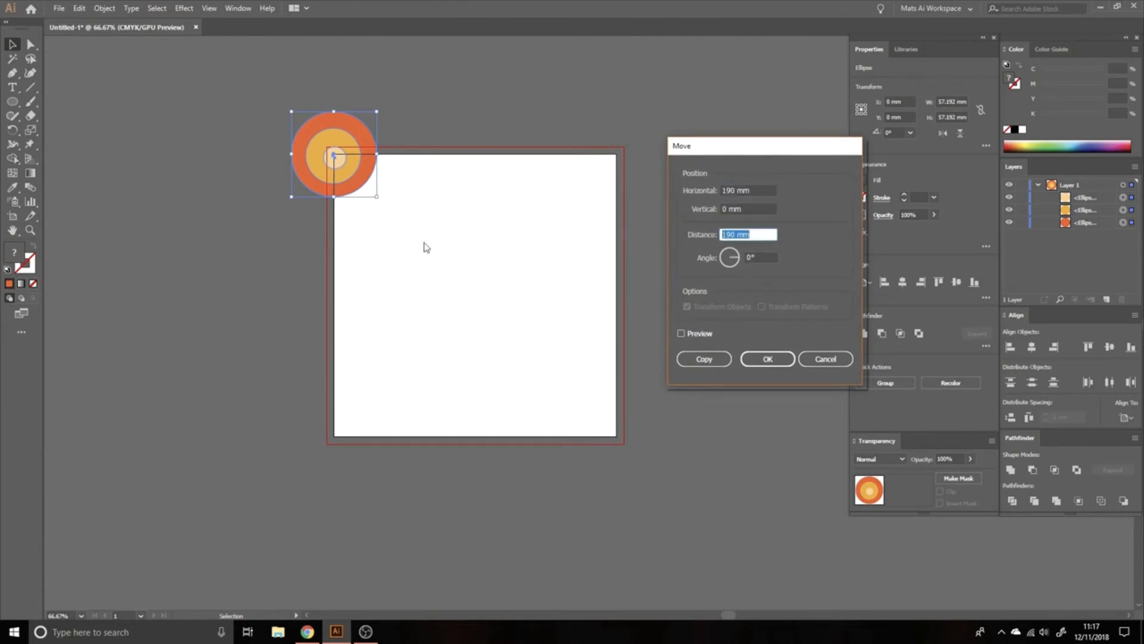
pyautogui.click(704, 359)
# Step: Copy all circles of both upper motifs 190 mm vertically with 0 mm horizontal offset
pyautogui.hotkey('ctrl', 'a')
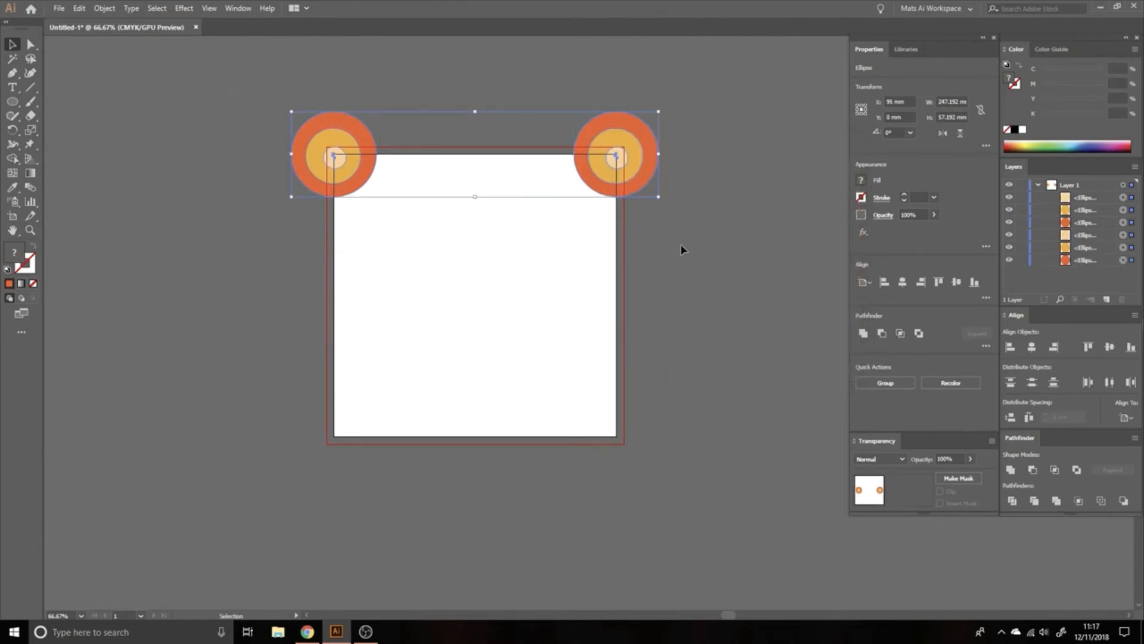
pyautogui.press('Return')
pyautogui.write('0')
pyautogui.press('Tab')
pyautogui.write('190')
pyautogui.press('Tab')
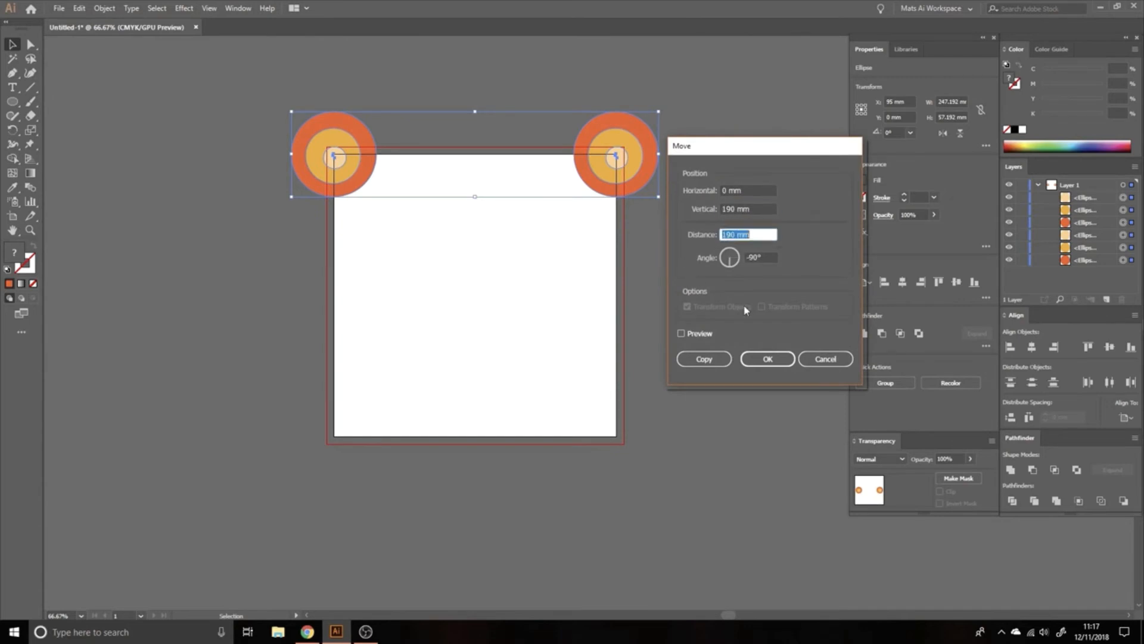
pyautogui.click(704, 359)
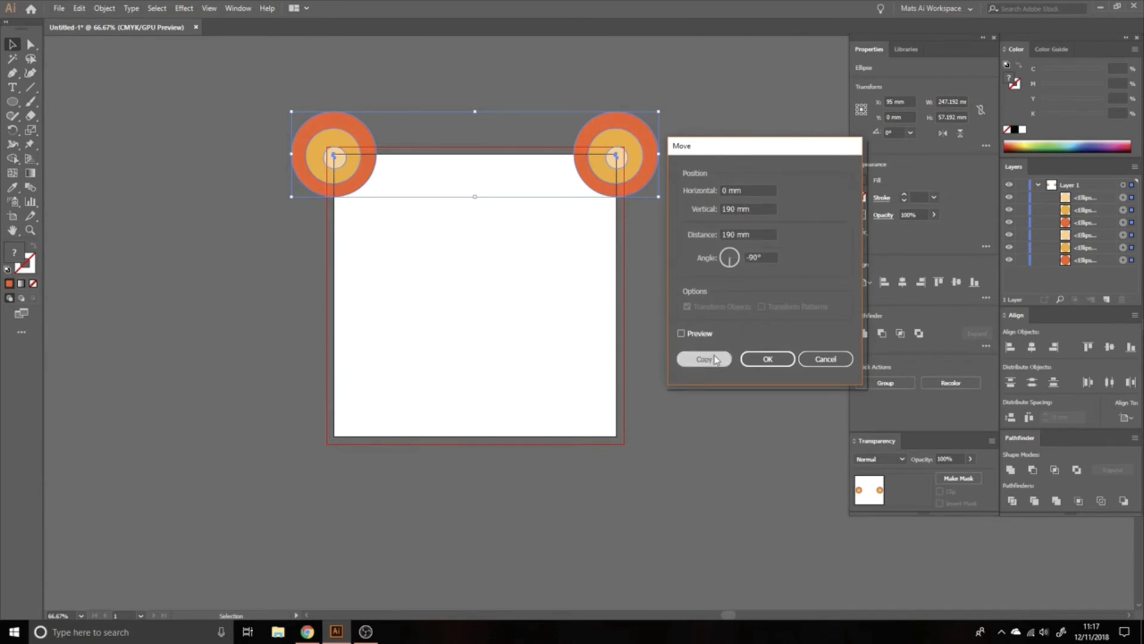
# Step: Duplicate the lower pair of ungrouped motifs and place the copies partway up the artboard's two side edges
pyautogui.click(387, 366)
pyautogui.click(357, 439)
pyautogui.moveTo(357, 439); pyautogui.dragTo(352, 324)
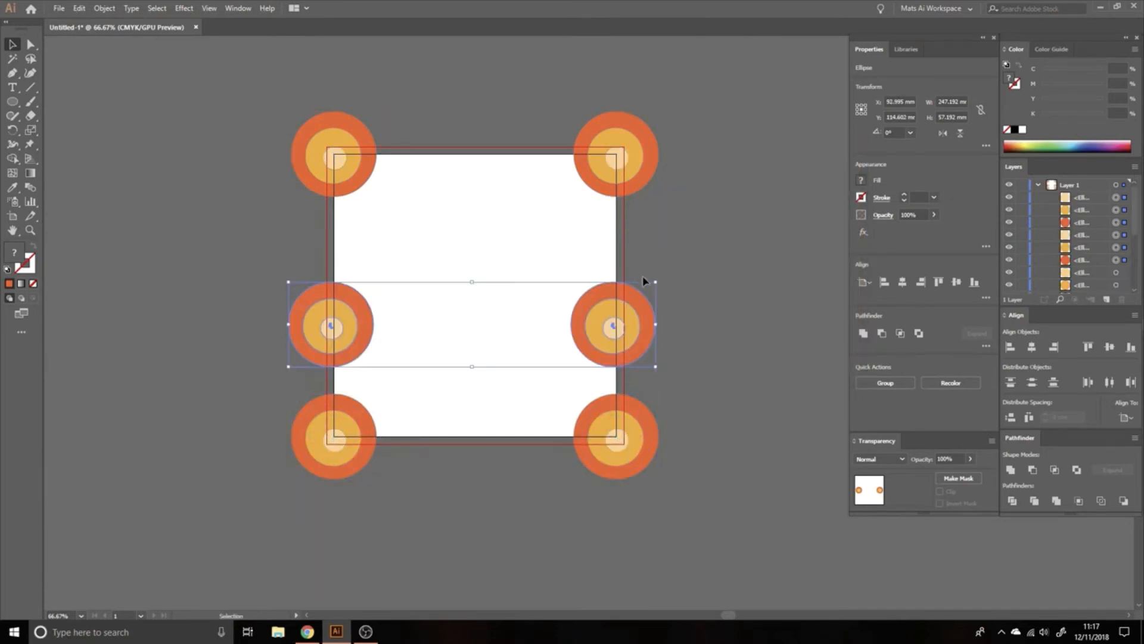
# Step: Duplicate the side pair, rotate it 90° onto the artboard's top and bottom edges, and place one more motif near the center
pyautogui.moveTo(632, 317); pyautogui.dragTo(464, 325)
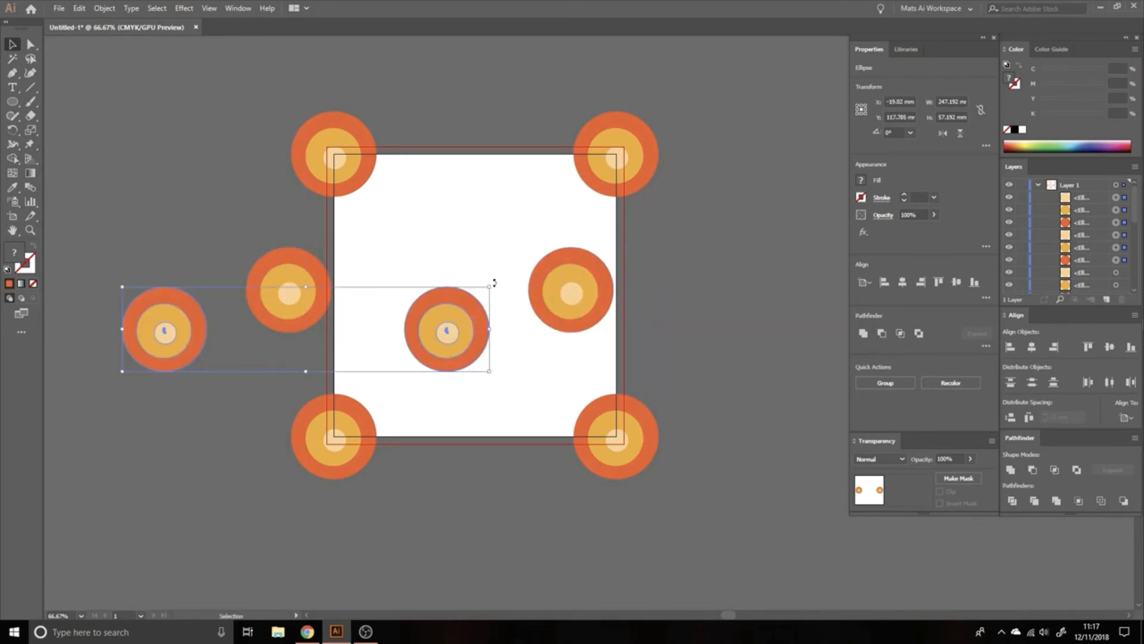
pyautogui.moveTo(494, 282); pyautogui.dragTo(352, 518)
pyautogui.moveTo(289, 208); pyautogui.dragTo(435, 276)
pyautogui.click(509, 59)
pyautogui.click(664, 266)
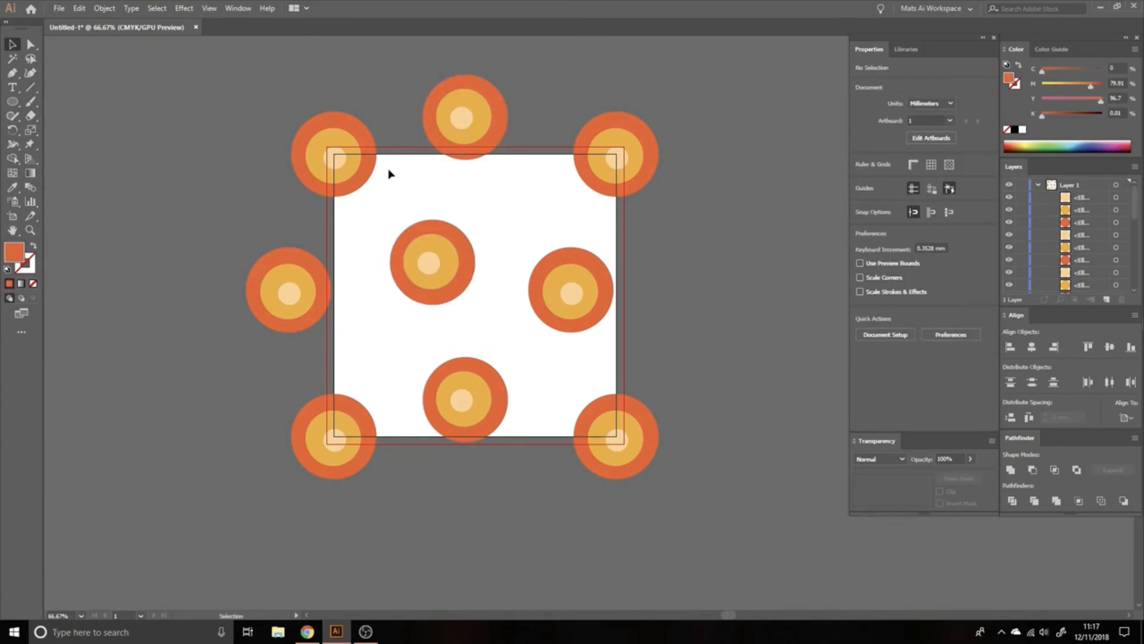
# Step: Turn off Appearance matching, run a global edit from the upper-left motif's smallest circle, exit it, and reselect that circle
pyautogui.moveTo(332, 159); pyautogui.dragTo(337, 160)
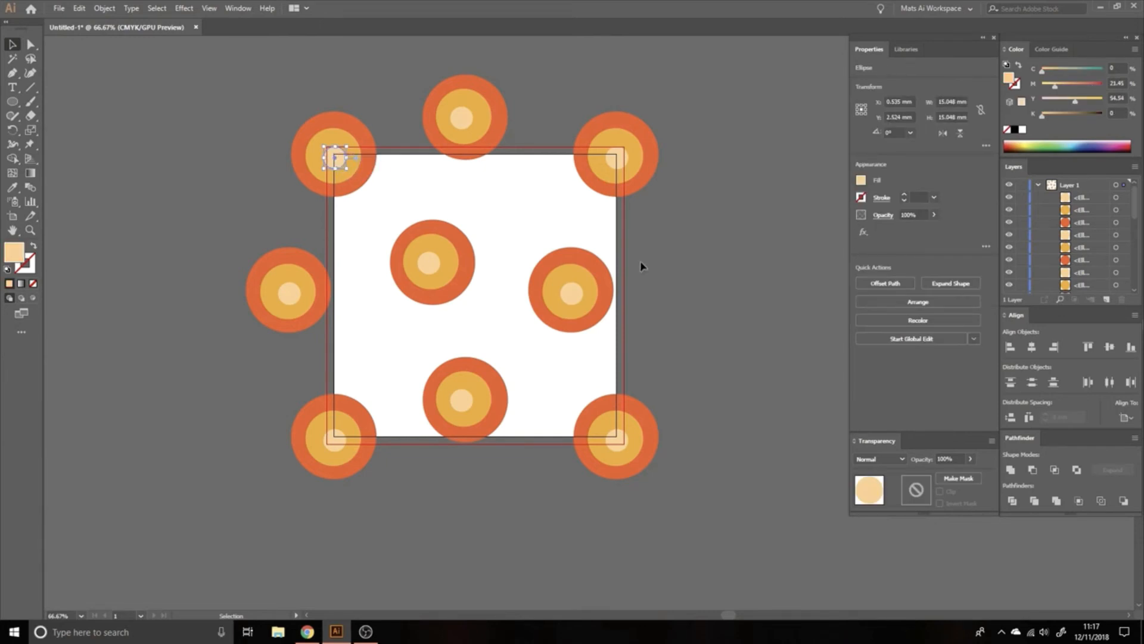
pyautogui.click(975, 339)
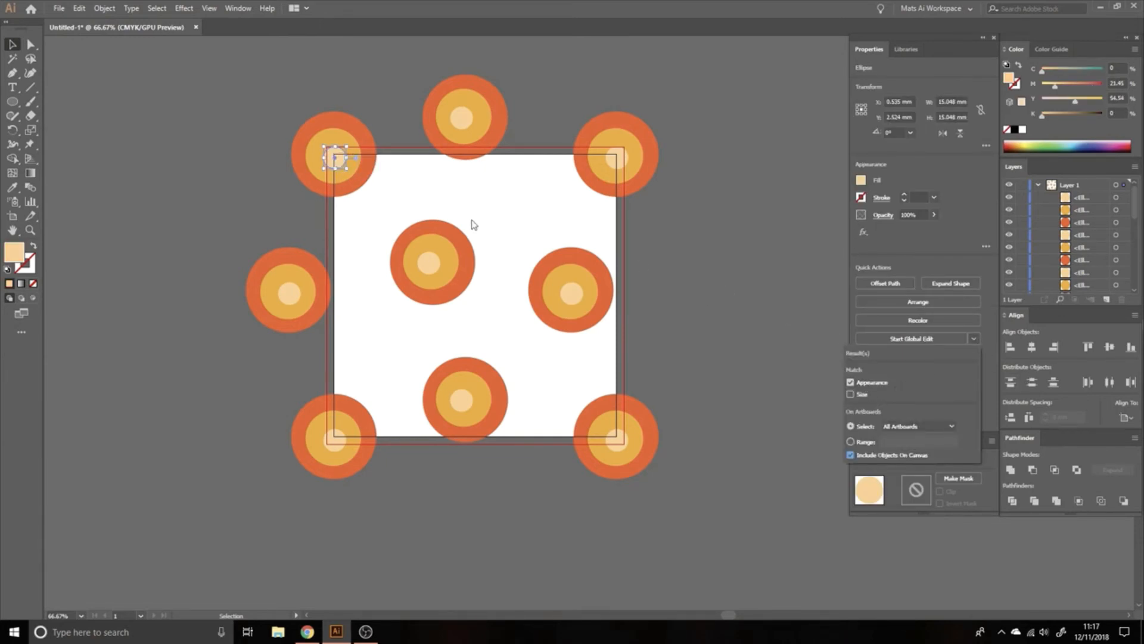
pyautogui.click(850, 382)
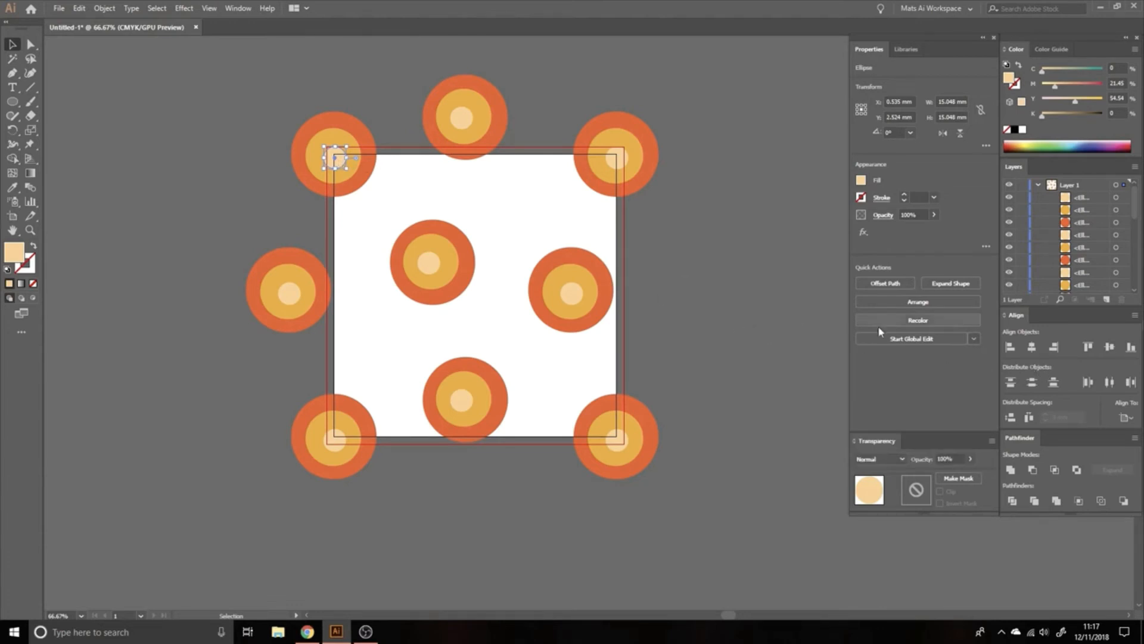
pyautogui.click(913, 339)
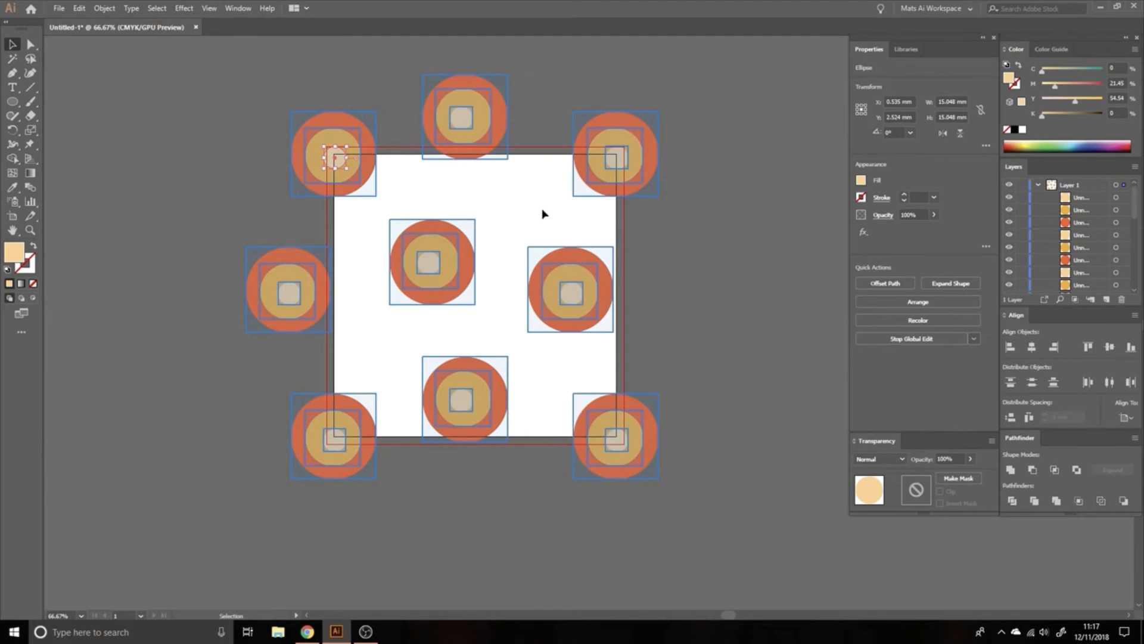
pyautogui.click(541, 129)
pyautogui.click(341, 164)
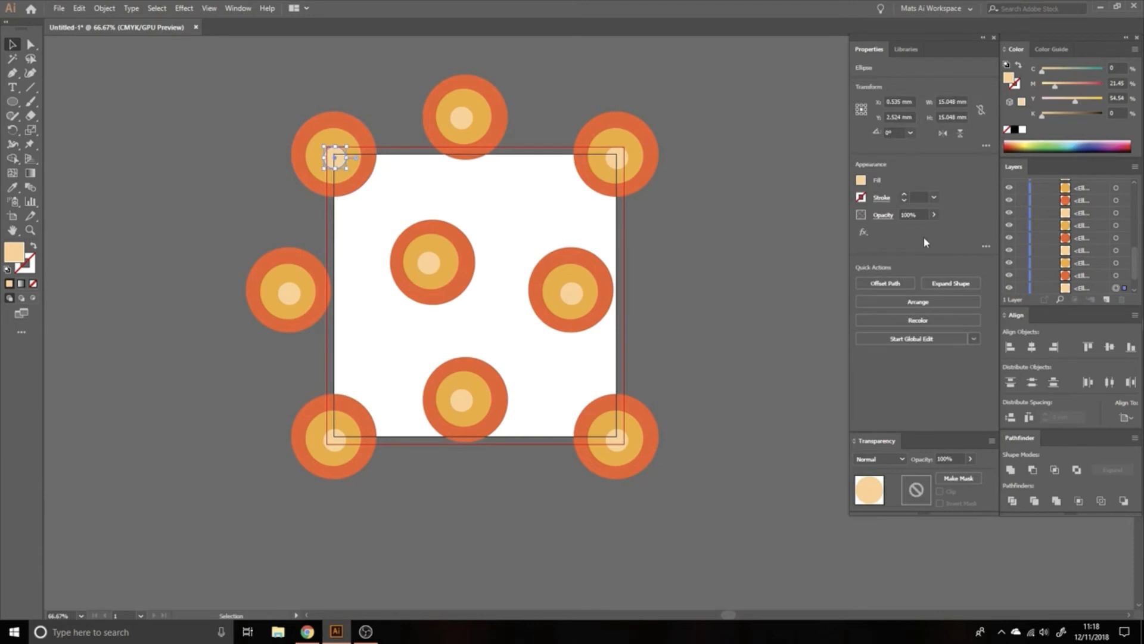
# Step: Run a global edit matching Appearance from the upper-left motif's smallest circle, set the fill's yellow to 49%, and exit the edit
pyautogui.click(974, 338)
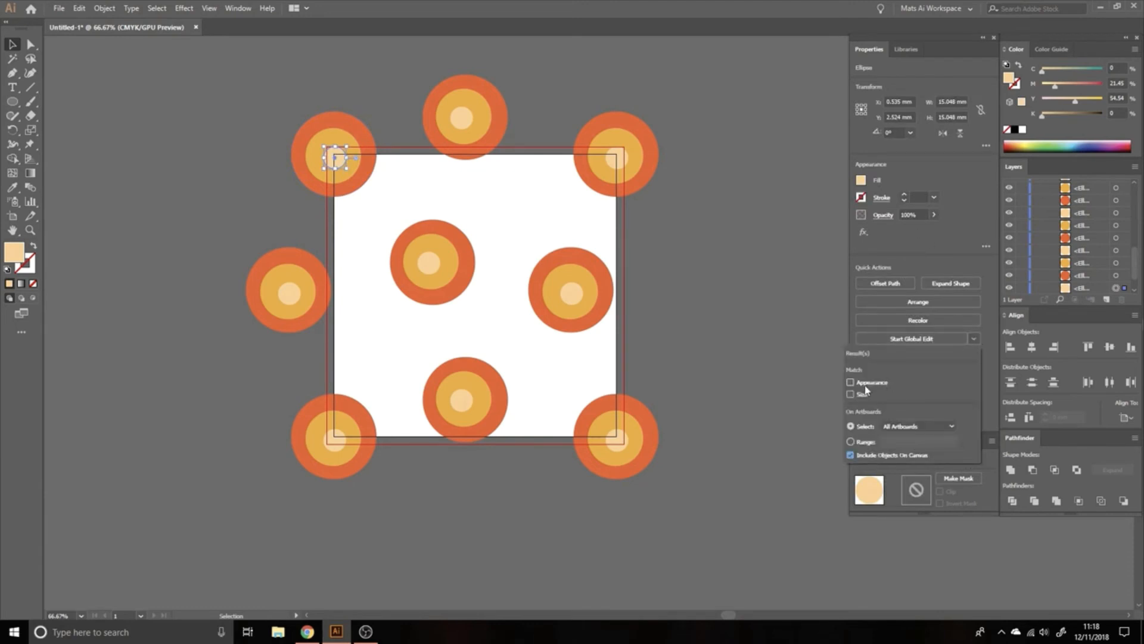
pyautogui.click(944, 337)
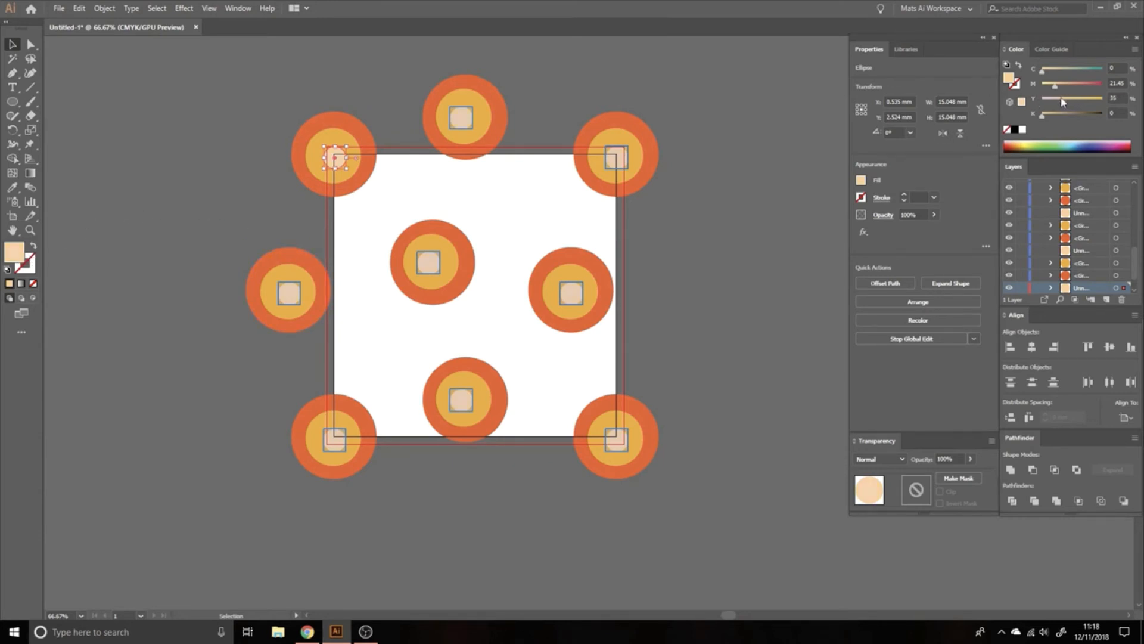
pyautogui.moveTo(1053, 102); pyautogui.dragTo(1085, 103)
pyautogui.click(166, 10)
pyautogui.moveTo(209, 124)
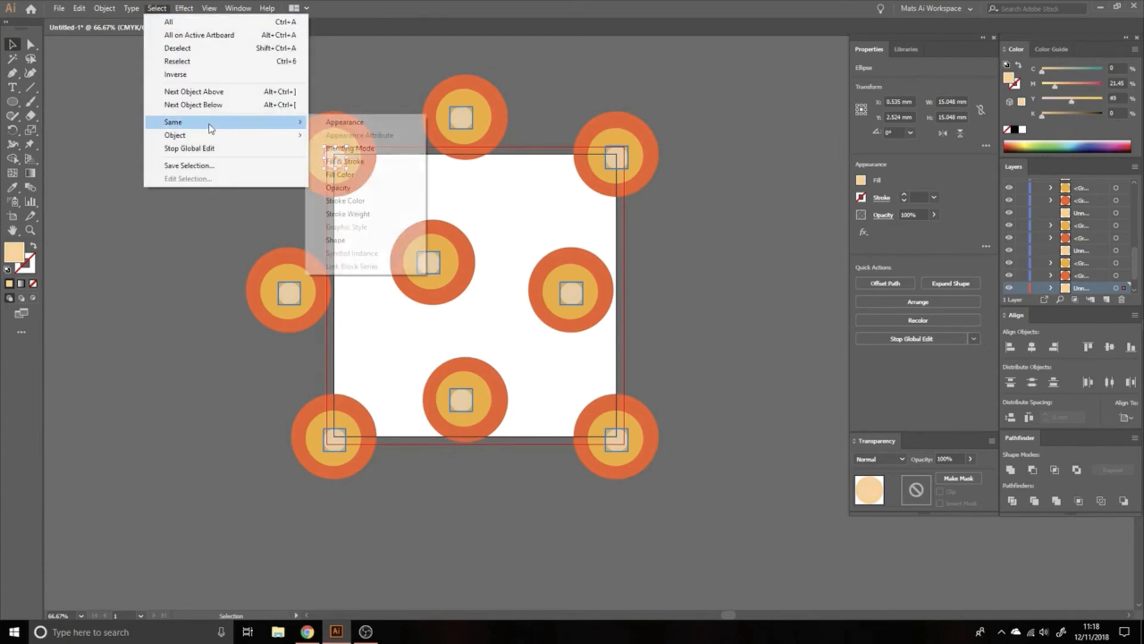
pyautogui.click(159, 10)
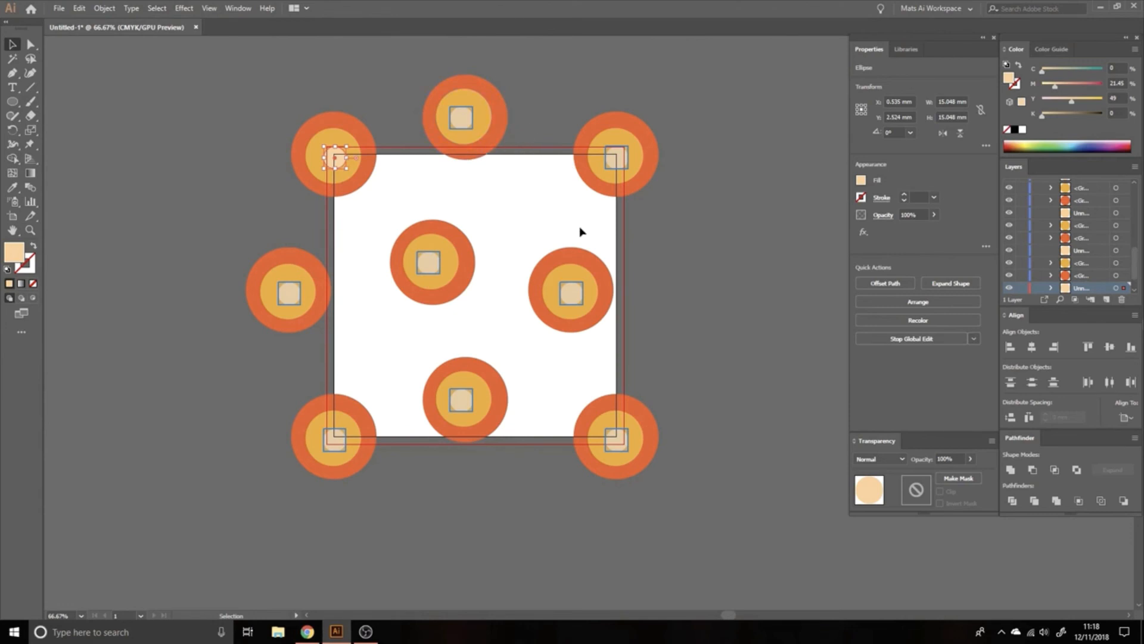
pyautogui.click(548, 228)
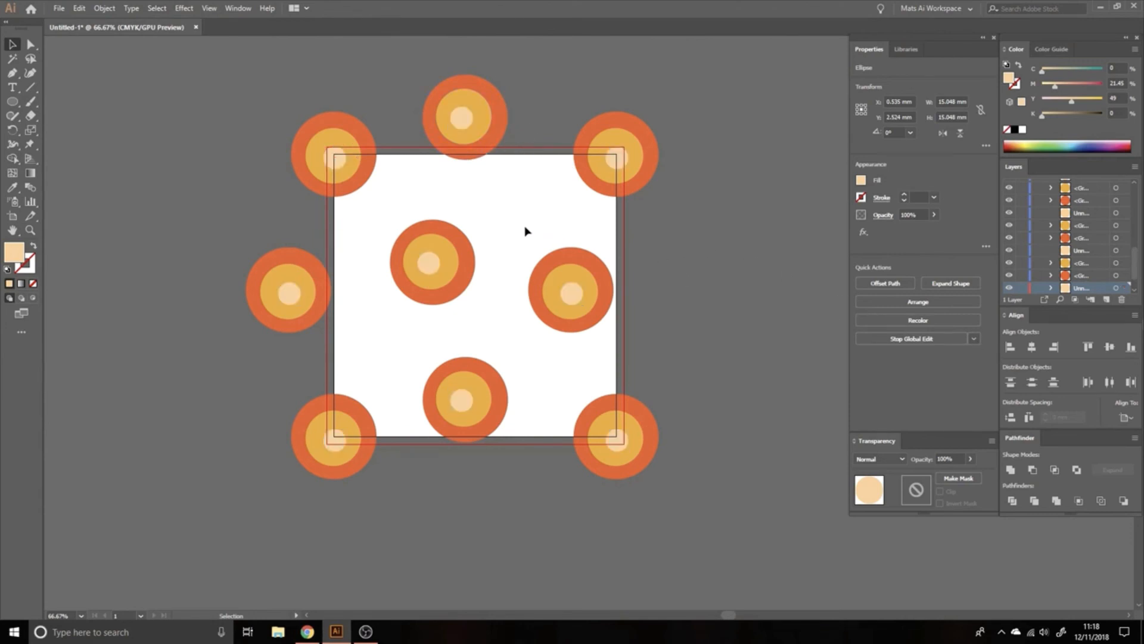
# Step: Switch global edit matching from Appearance to Size for the upper-left motif's middle circle, start the global edit, and exit it
pyautogui.click(355, 157)
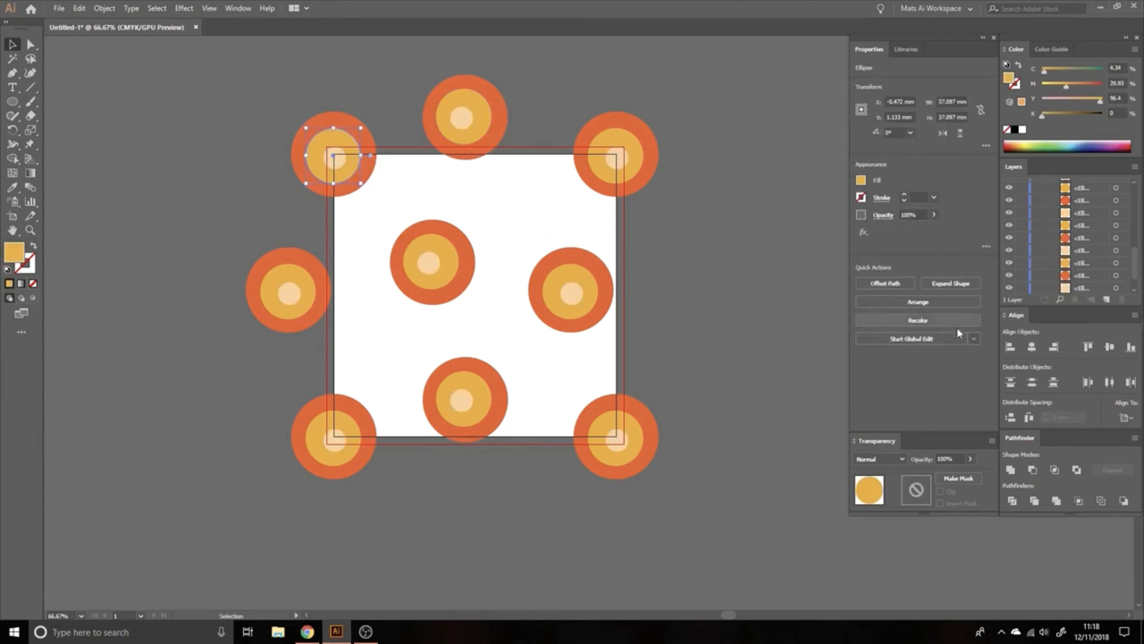
pyautogui.click(973, 339)
pyautogui.click(851, 382)
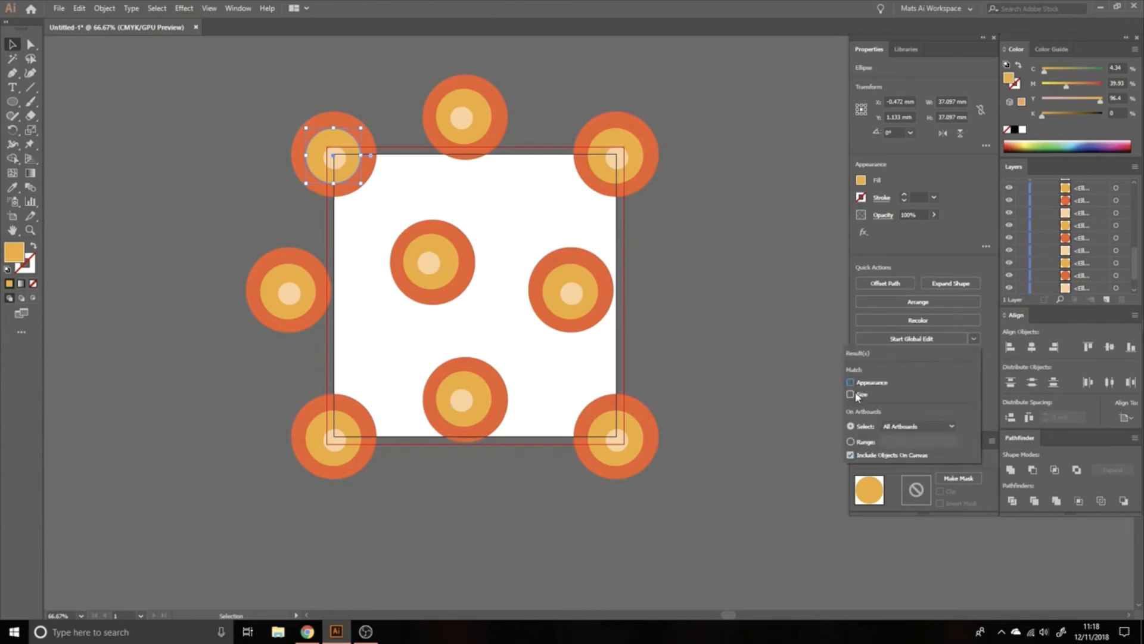
pyautogui.click(965, 338)
pyautogui.click(935, 337)
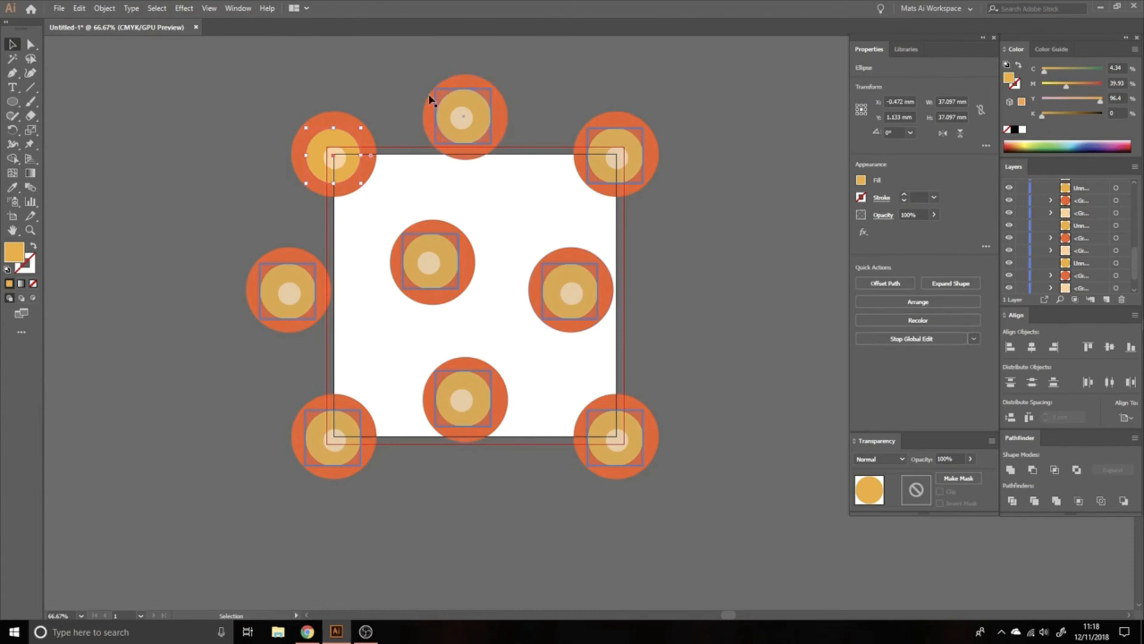
pyautogui.click(491, 238)
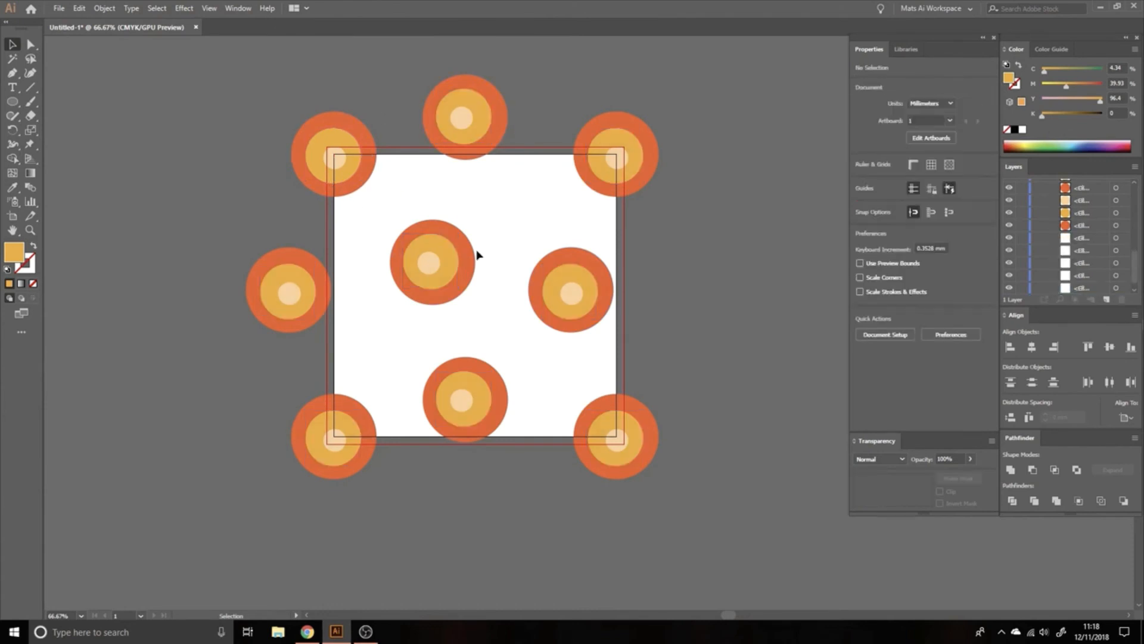
# Step: Set the magenta to 63% for the middle circles of the central motif and the four corner motifs together
pyautogui.click(450, 266)
pyautogui.keyDown('shift'); pyautogui.click(602, 176); pyautogui.keyUp('shift')
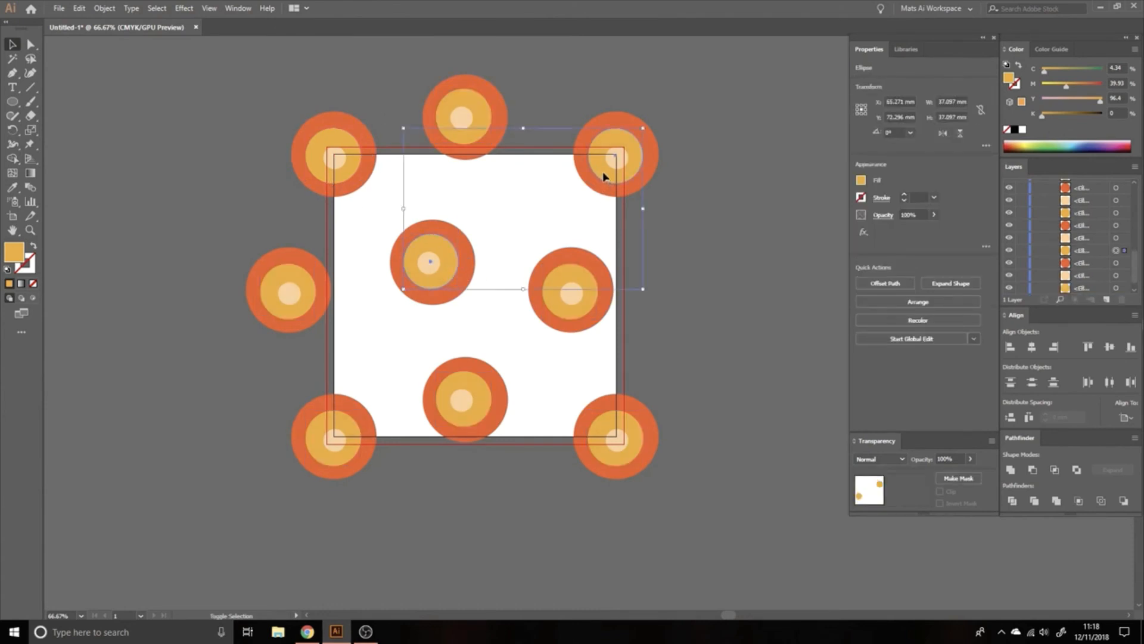
pyautogui.keyDown('shift'); pyautogui.click(599, 442); pyautogui.keyUp('shift')
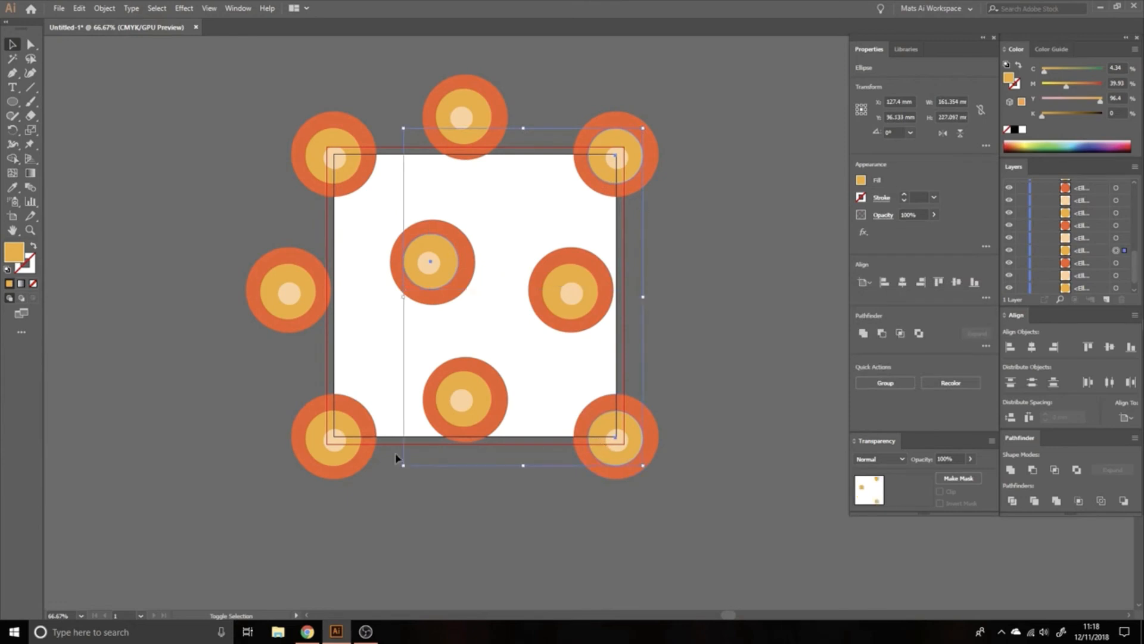
pyautogui.keyDown('shift'); pyautogui.click(339, 436); pyautogui.keyUp('shift')
pyautogui.keyDown('shift'); pyautogui.click(316, 158); pyautogui.keyUp('shift')
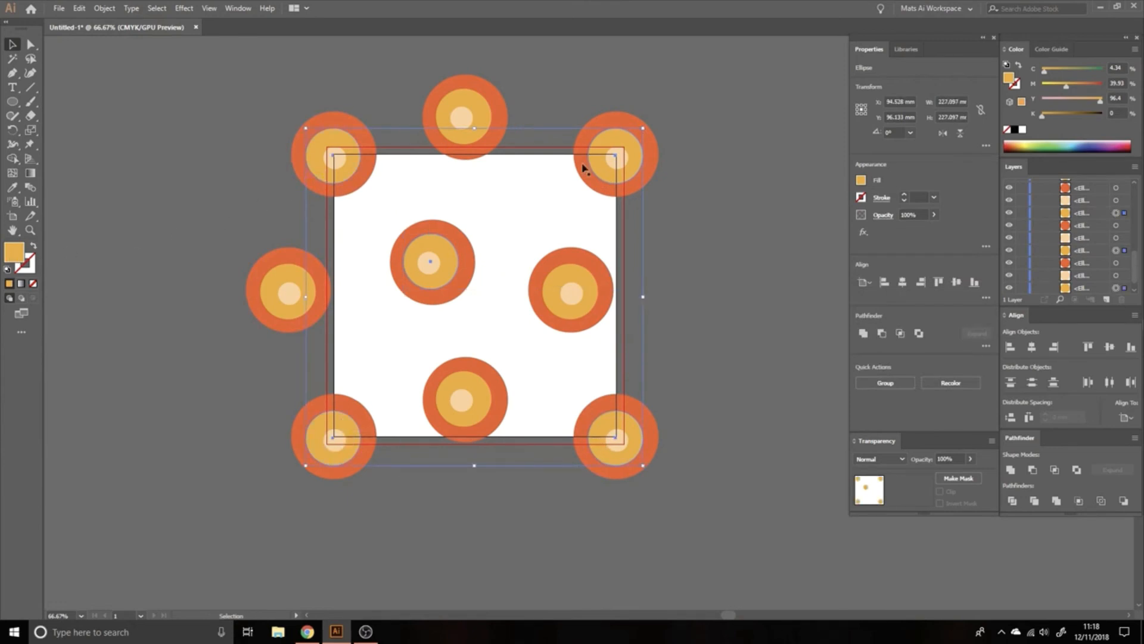
pyautogui.moveTo(1070, 88); pyautogui.dragTo(1081, 88)
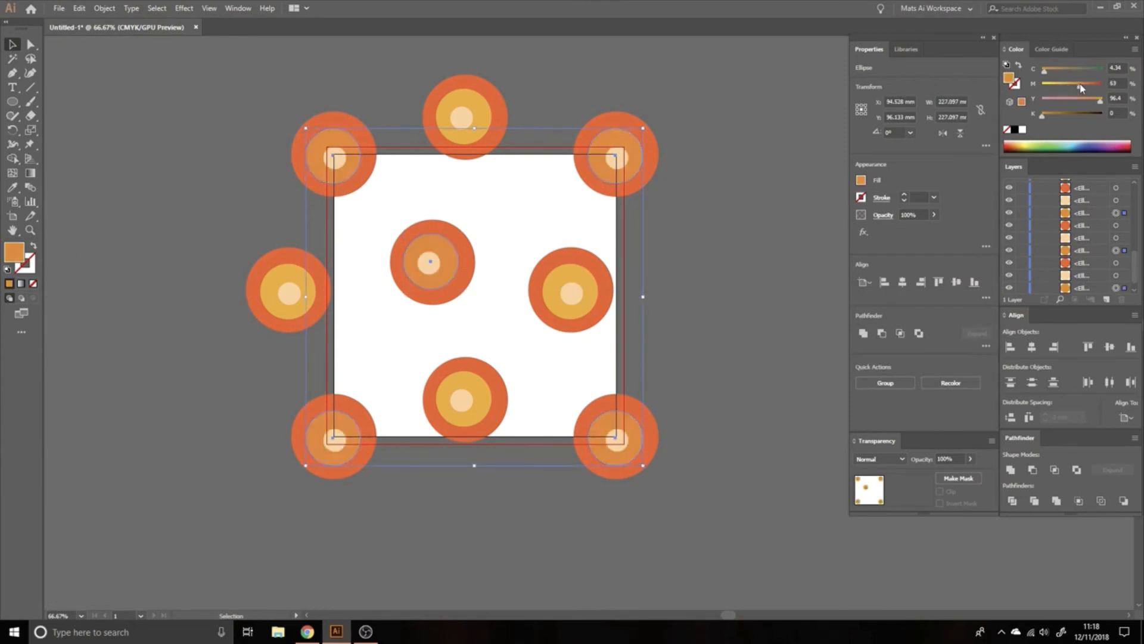
pyautogui.click(708, 253)
# Step: Try a global edit matching only Size from the upper-left motif's recolored middle circle, and exit it
pyautogui.click(353, 158)
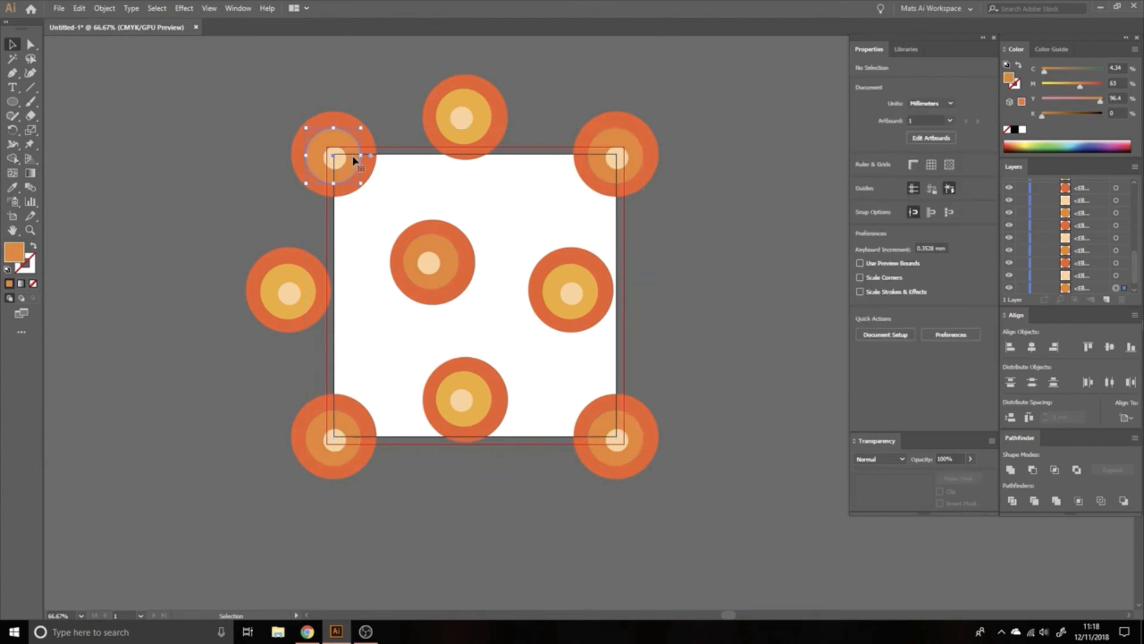
pyautogui.click(974, 339)
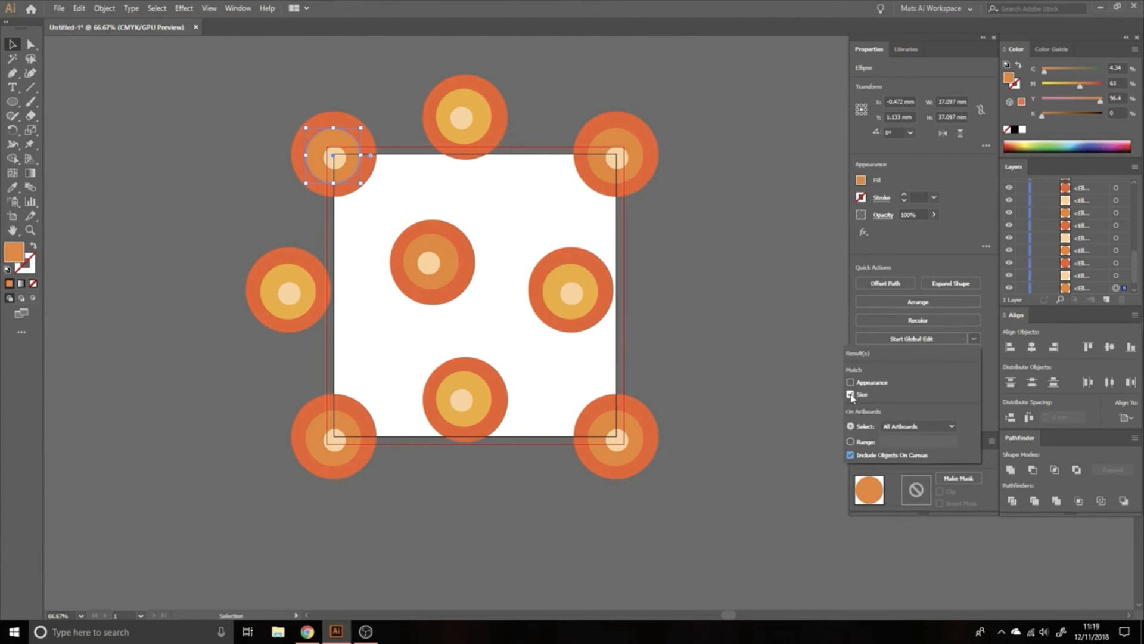
pyautogui.click(981, 331)
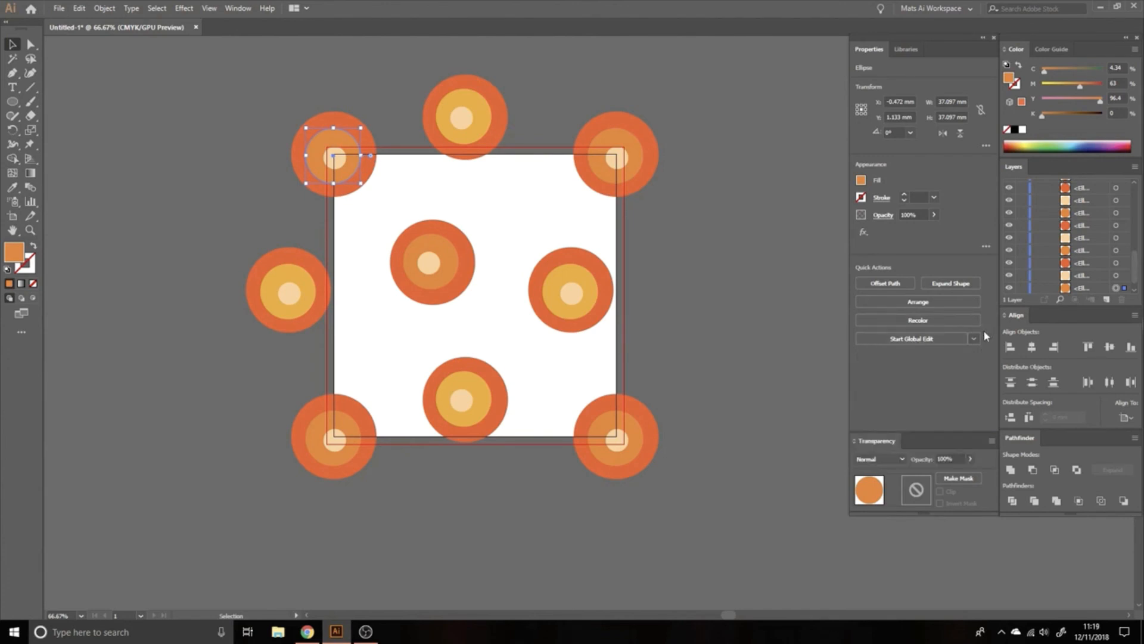
pyautogui.click(930, 339)
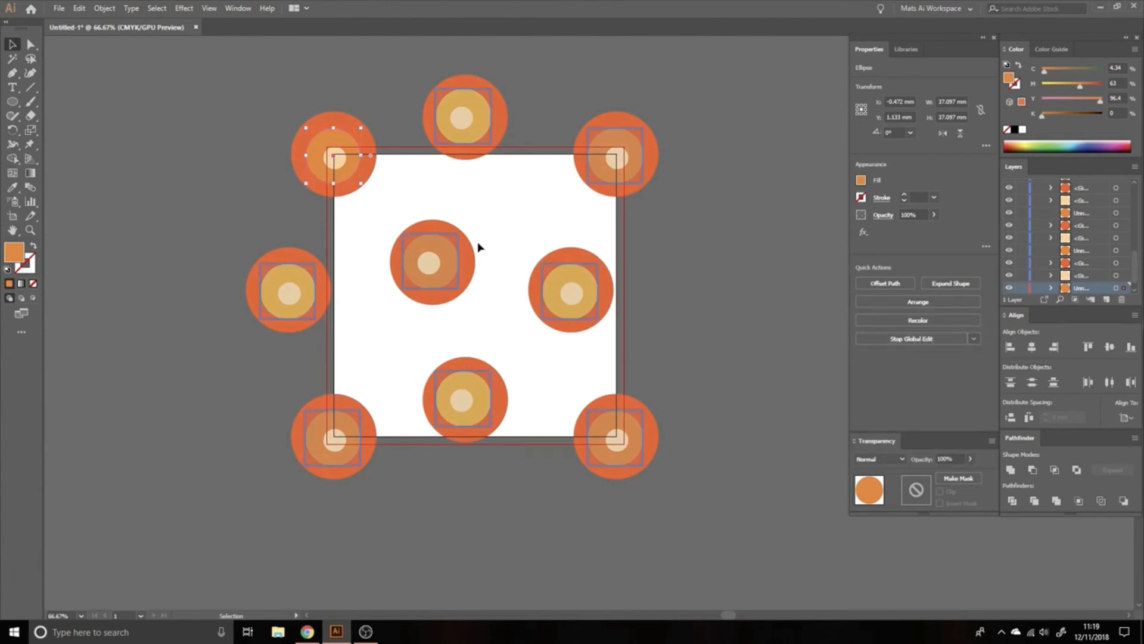
pyautogui.click(680, 255)
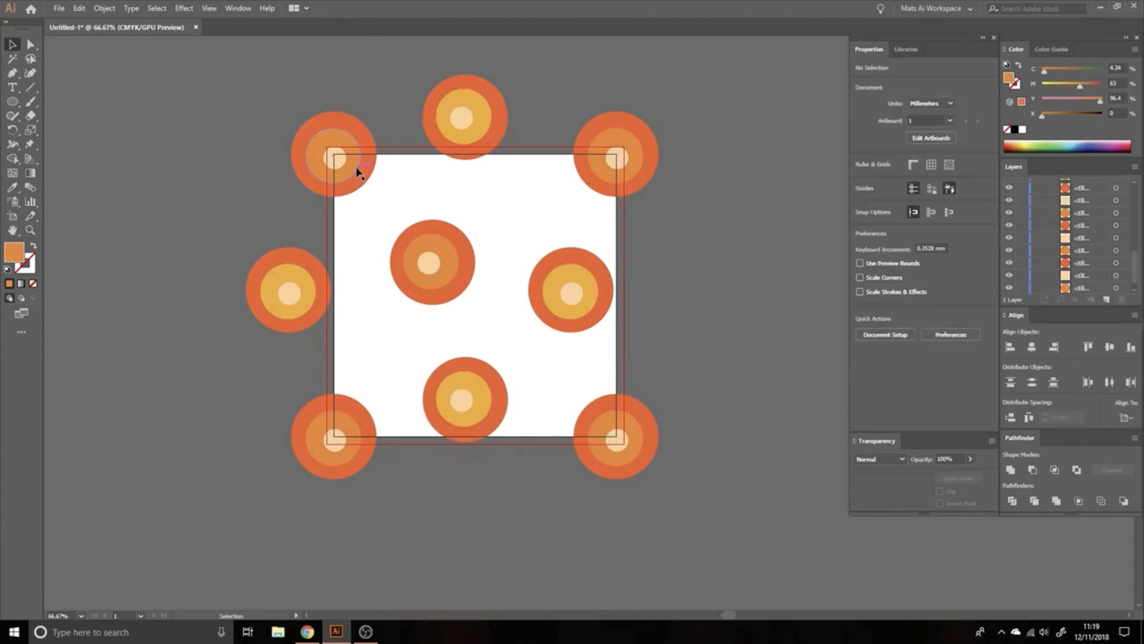
# Step: Turn on Appearance matching alongside Size for the upper-left middle circle, start the global edit, and exit it
pyautogui.click(358, 173)
pyautogui.click(974, 339)
pyautogui.click(862, 384)
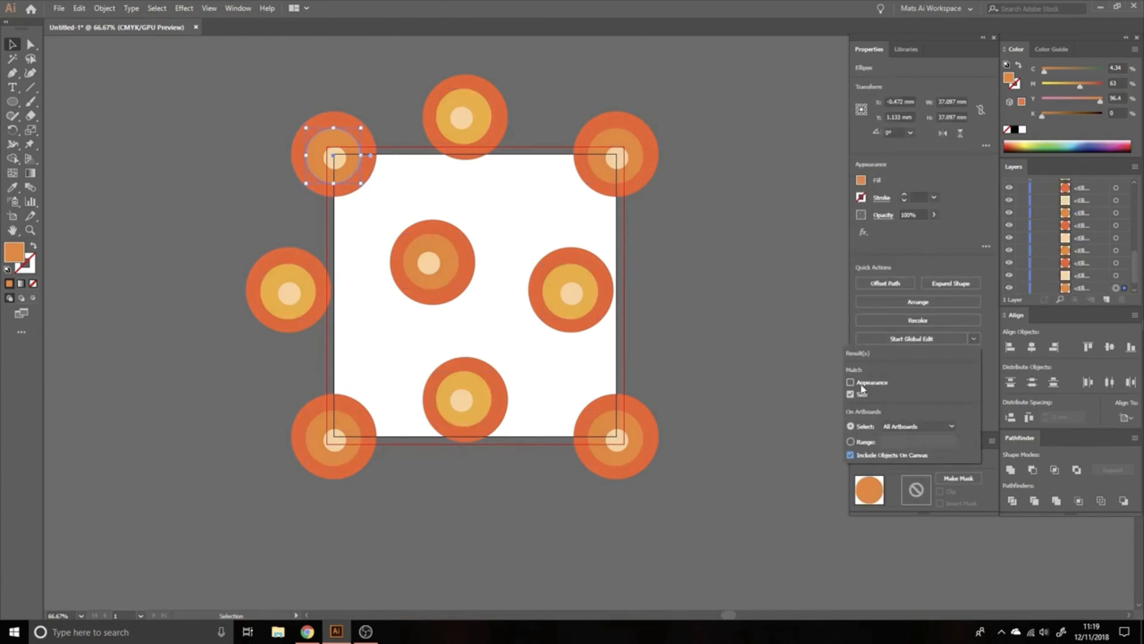
pyautogui.click(988, 338)
pyautogui.click(922, 345)
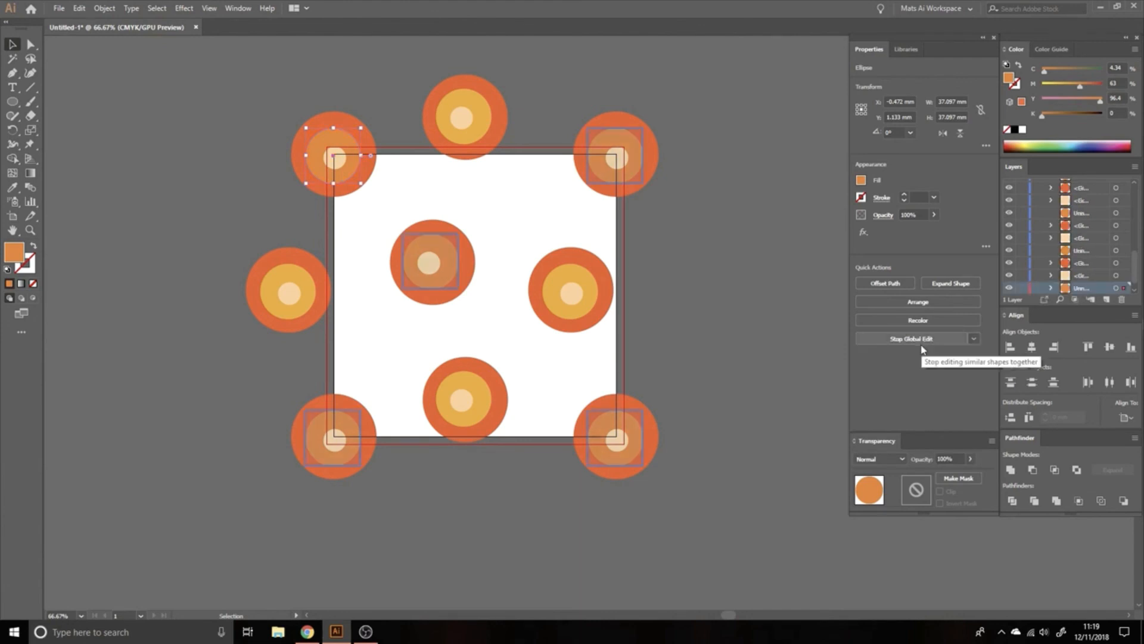
pyautogui.click(690, 275)
# Step: Duplicate the artboard together with its artwork about 315 mm to the right, and leave artboard editing
pyautogui.press('z')
pyautogui.keyDown('alt'); pyautogui.click(624, 300); pyautogui.keyUp('alt')
pyautogui.moveTo(592, 301); pyautogui.dragTo(528, 271)
pyautogui.press('v')
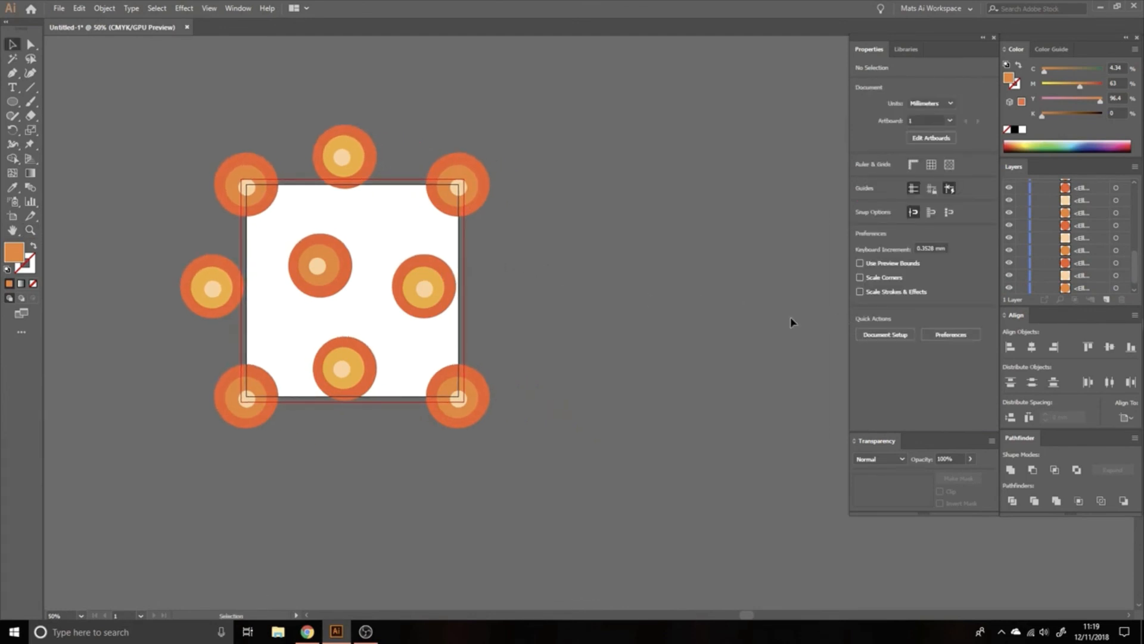
pyautogui.click(336, 264)
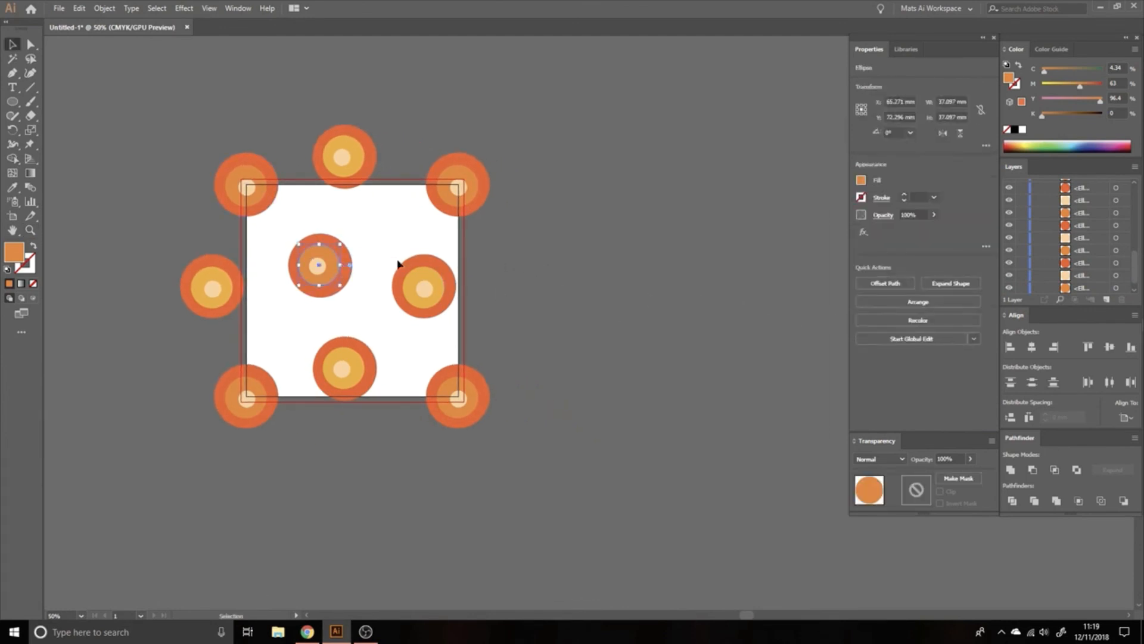
pyautogui.press('space')
pyautogui.moveTo(360, 225); pyautogui.dragTo(434, 231)
pyautogui.click(453, 242)
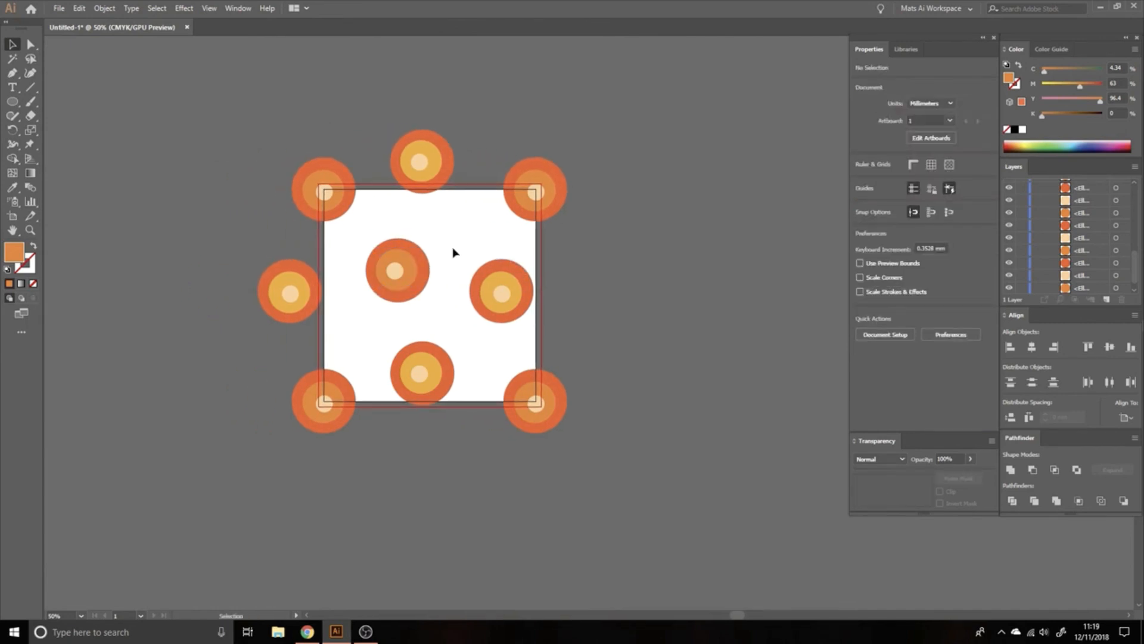
pyautogui.click(13, 215)
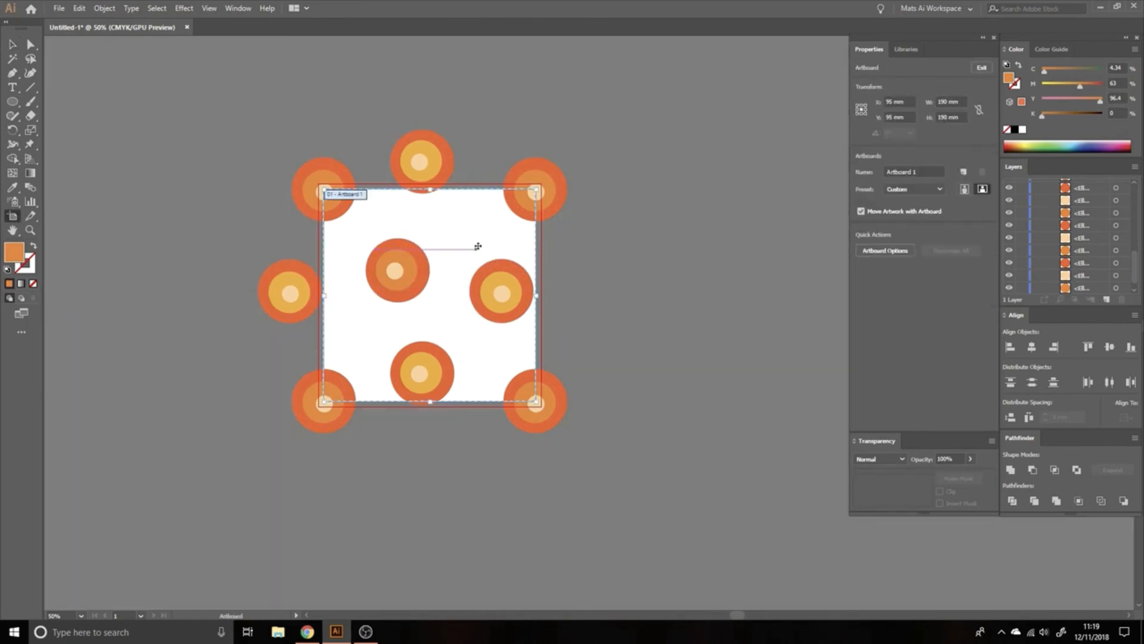
pyautogui.moveTo(492, 251); pyautogui.dragTo(623, 248)
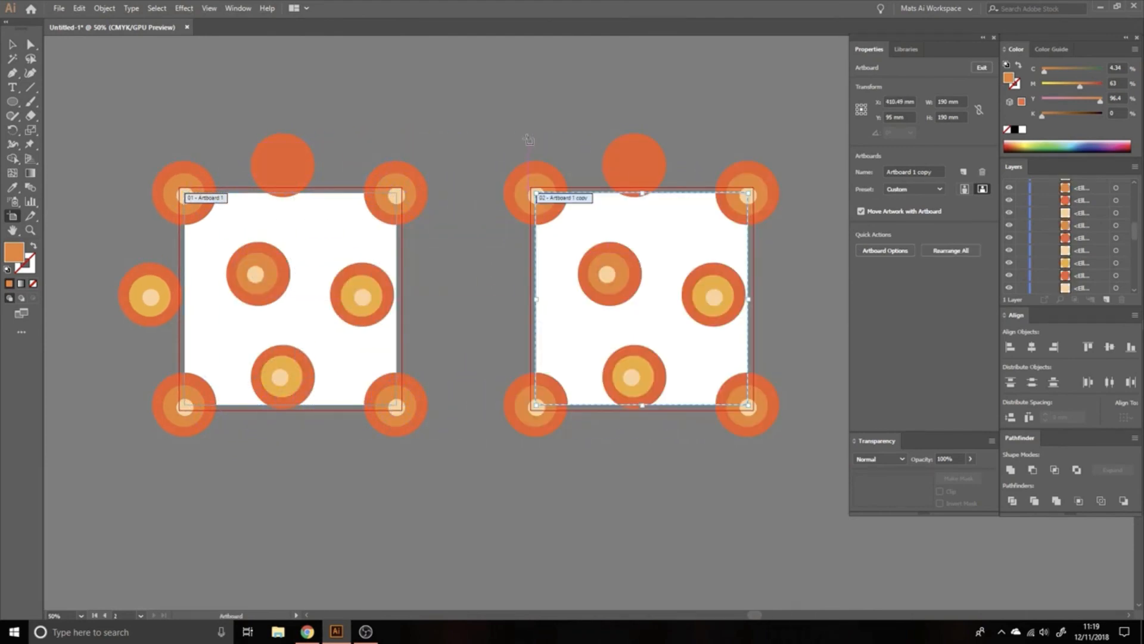
pyautogui.press('Escape')
pyautogui.moveTo(498, 140); pyautogui.dragTo(526, 125)
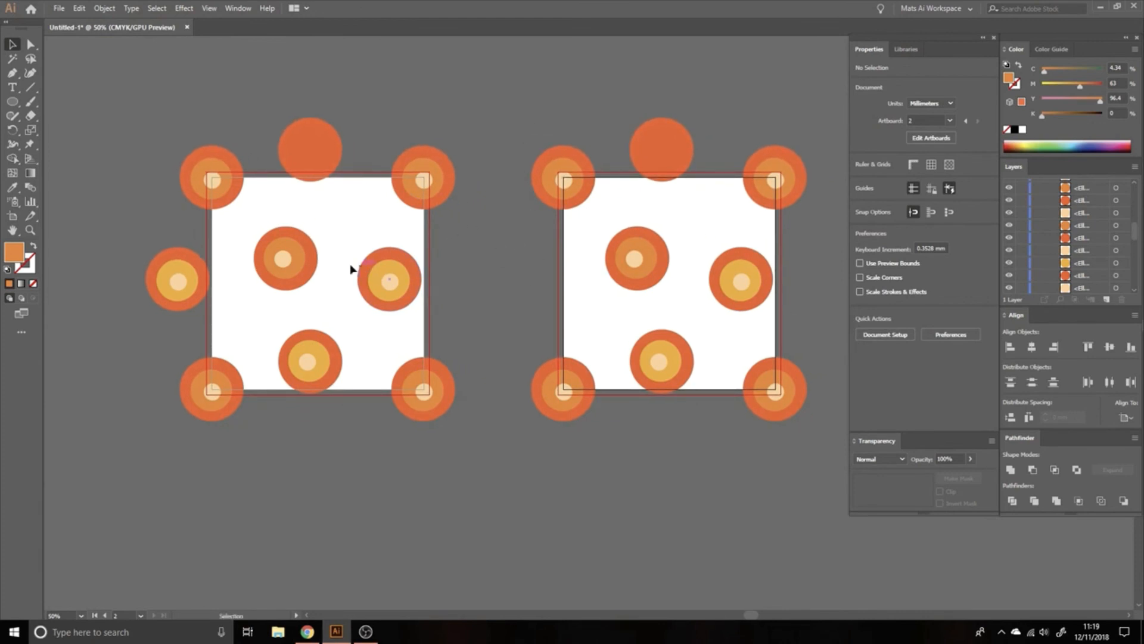
# Step: Run a global edit matching Appearance on All Artboards from the first artboard's central smallest circle, set its magenta to 100%, and exit
pyautogui.click(283, 258)
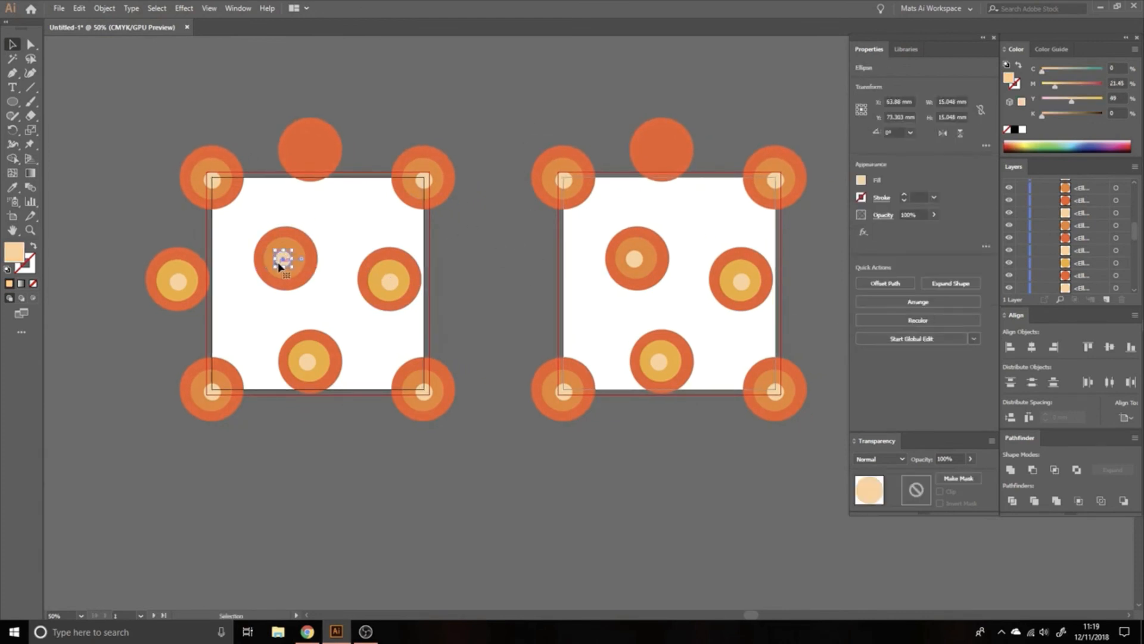
pyautogui.click(978, 338)
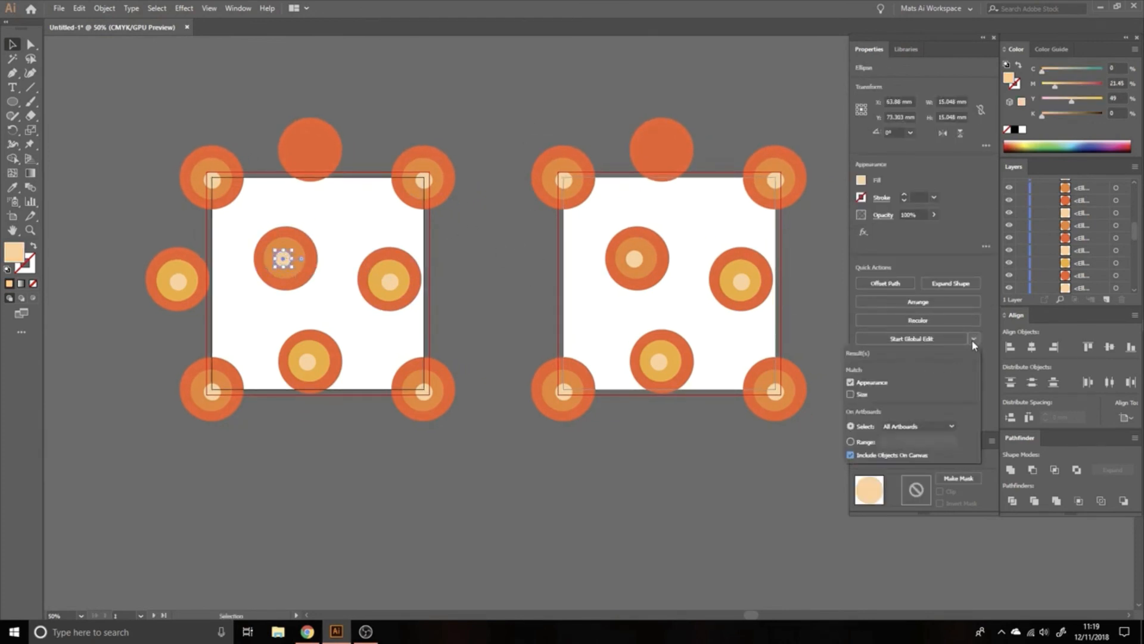
pyautogui.click(948, 427)
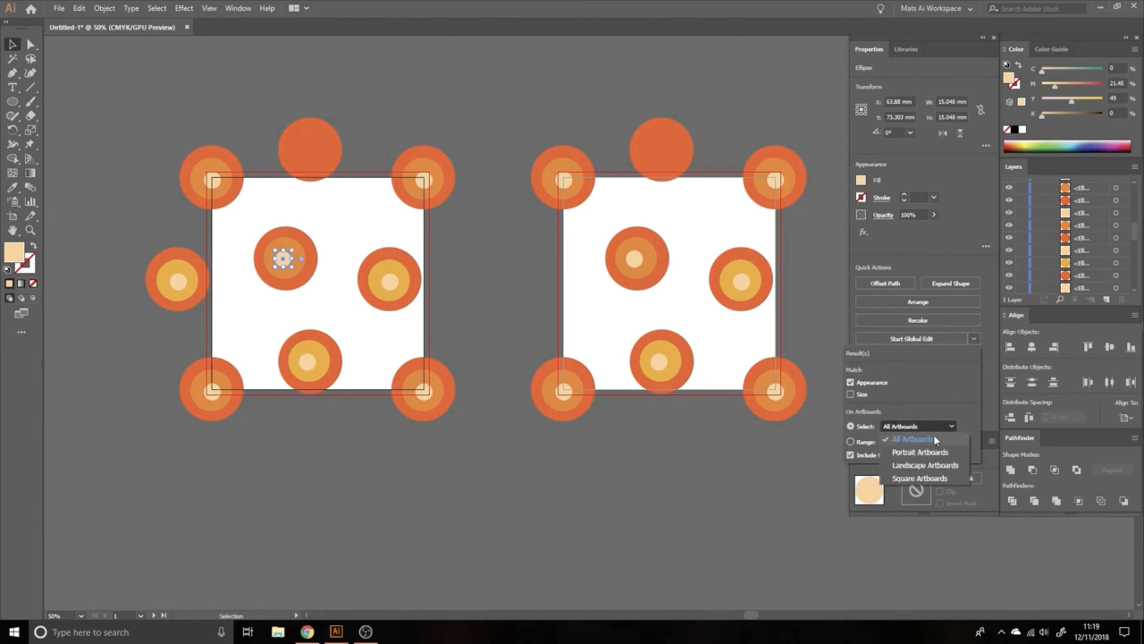
pyautogui.click(935, 441)
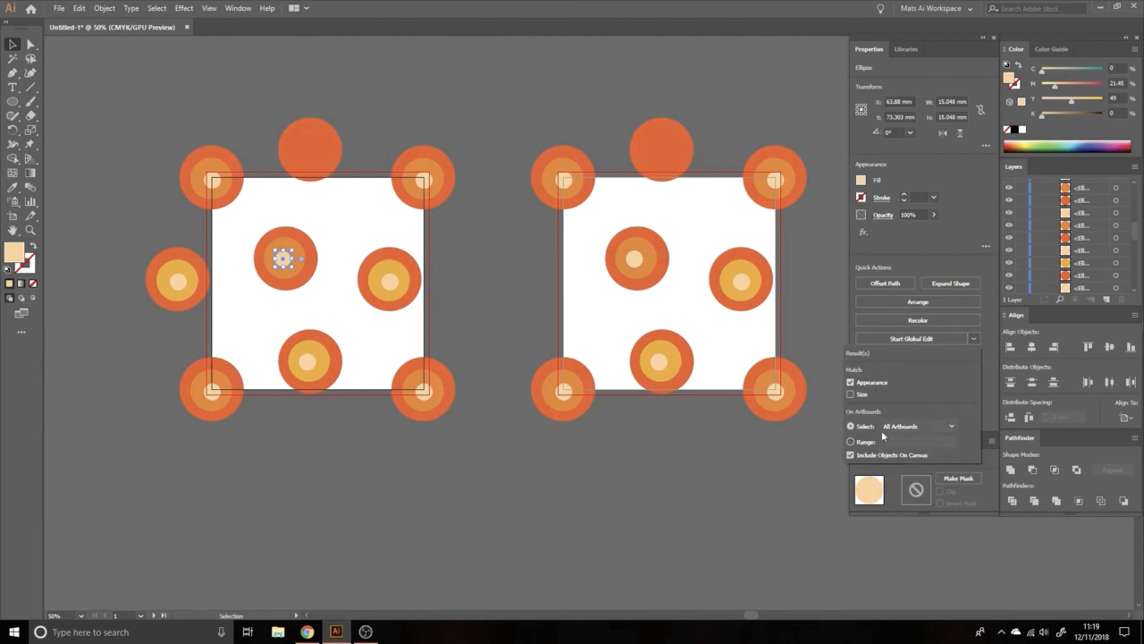
pyautogui.click(974, 338)
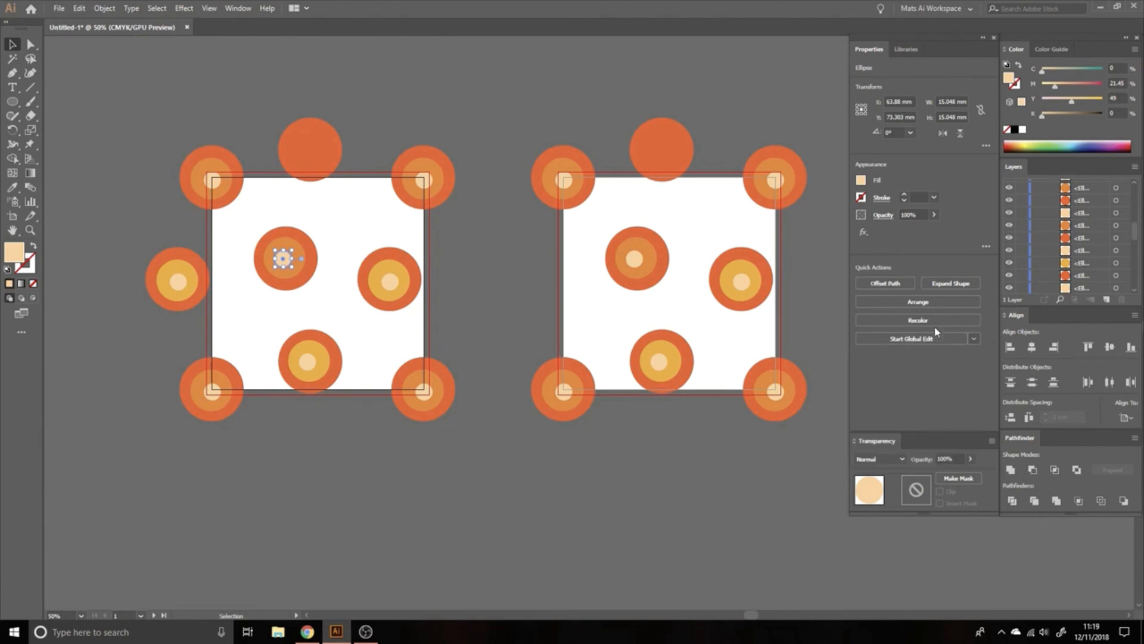
pyautogui.click(909, 343)
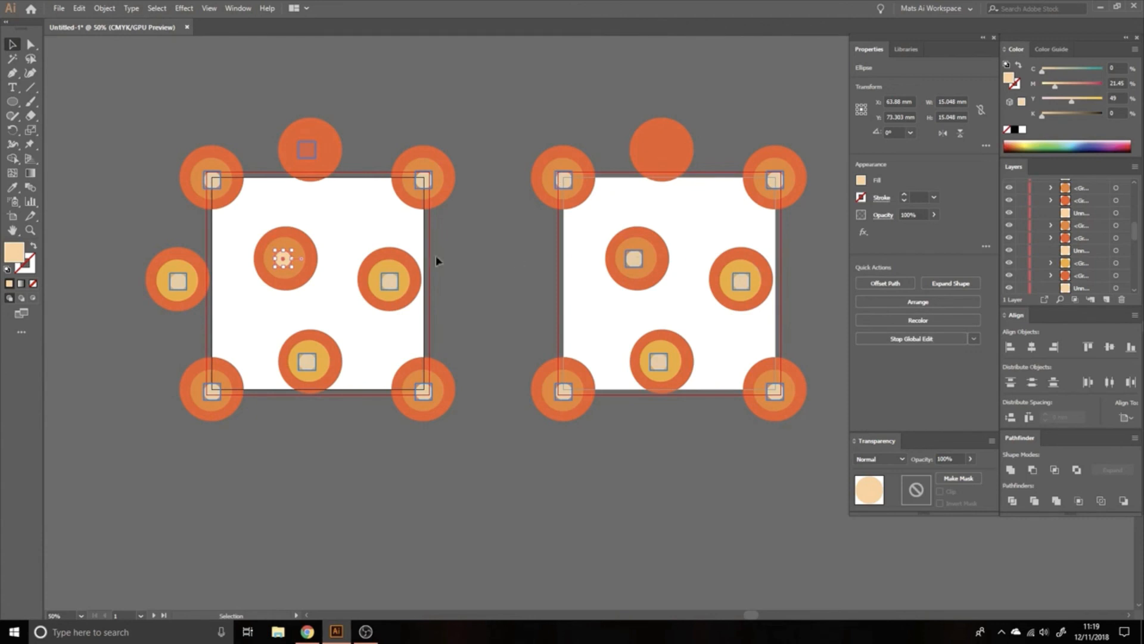
pyautogui.moveTo(1058, 88); pyautogui.dragTo(1104, 89)
pyautogui.click(564, 98)
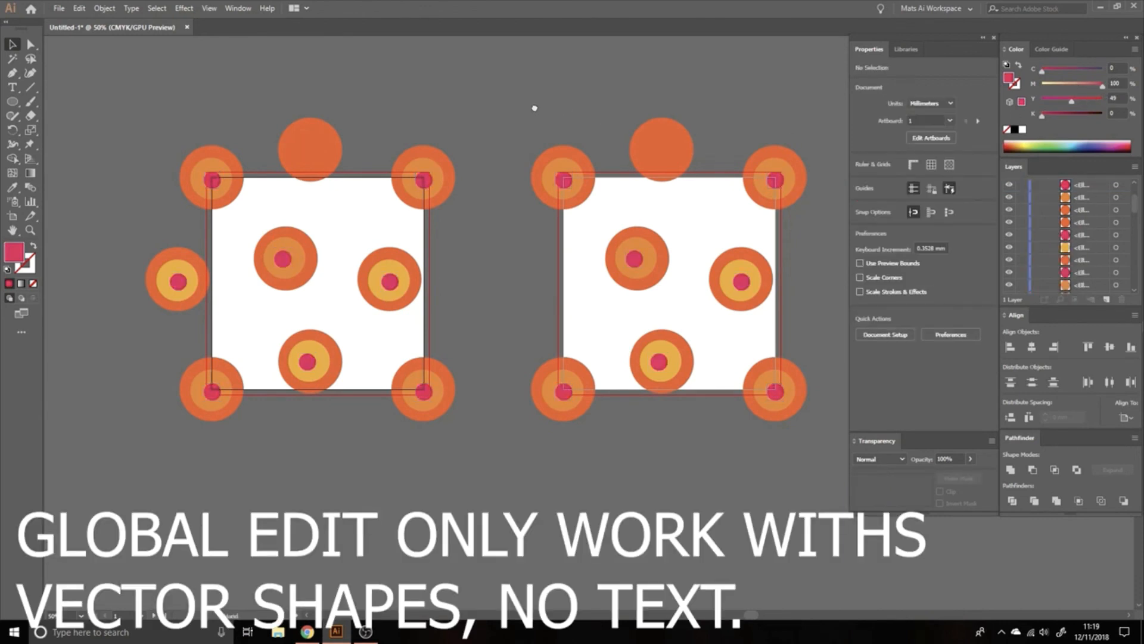
pyautogui.moveTo(534, 107); pyautogui.dragTo(498, 113)
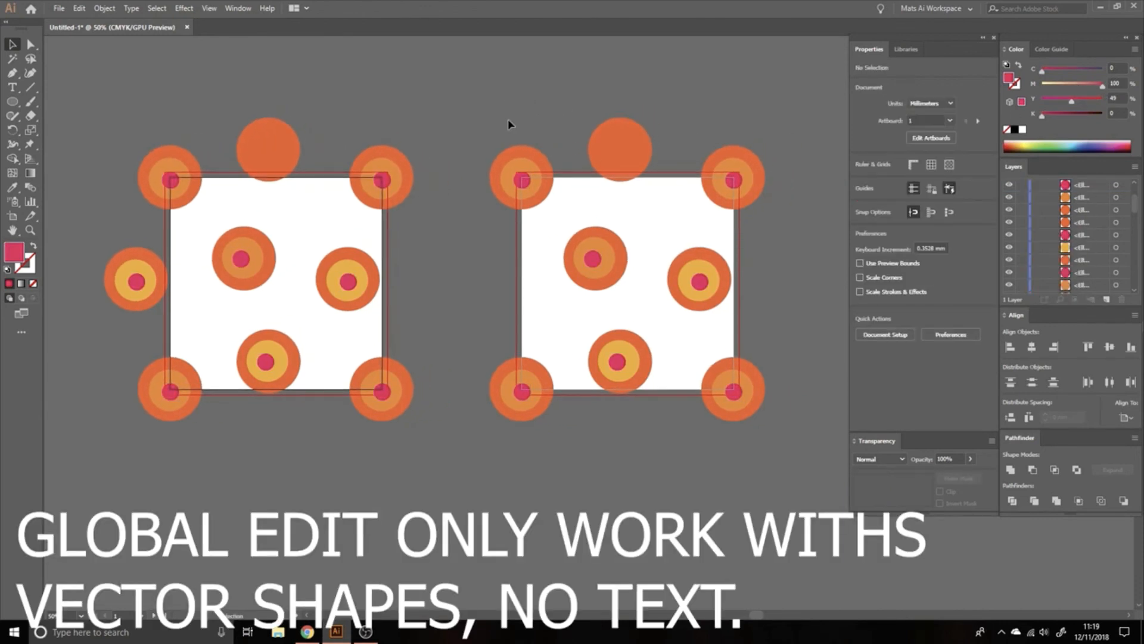